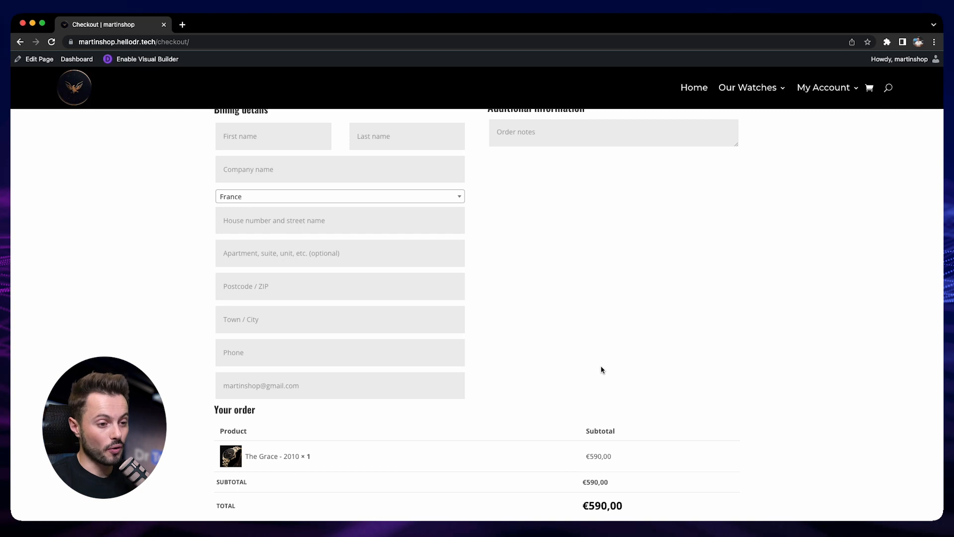
Leave the checkout page for the store dashboard and open the support documentation.
{"action": "scroll", "coordinate": [607, 402], "scroll_direction": "up", "scroll_amount": 1}
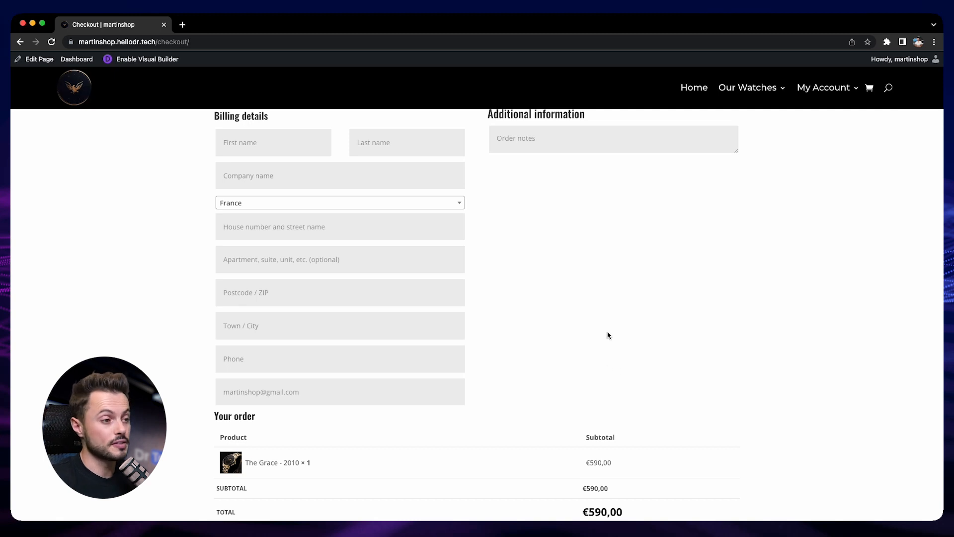
{"action": "scroll", "coordinate": [530, 296], "scroll_direction": "up", "scroll_amount": 3}
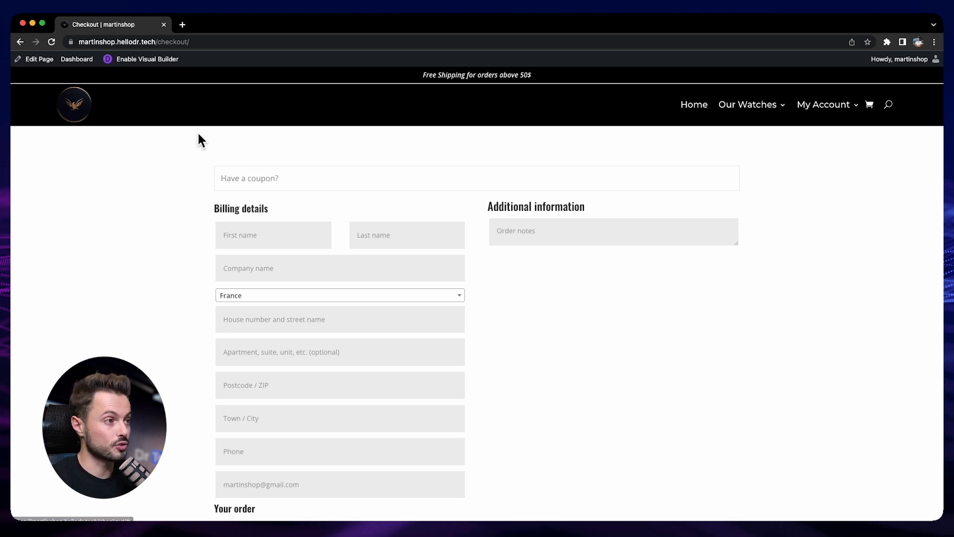
{"action": "left_click", "coordinate": [77, 59]}
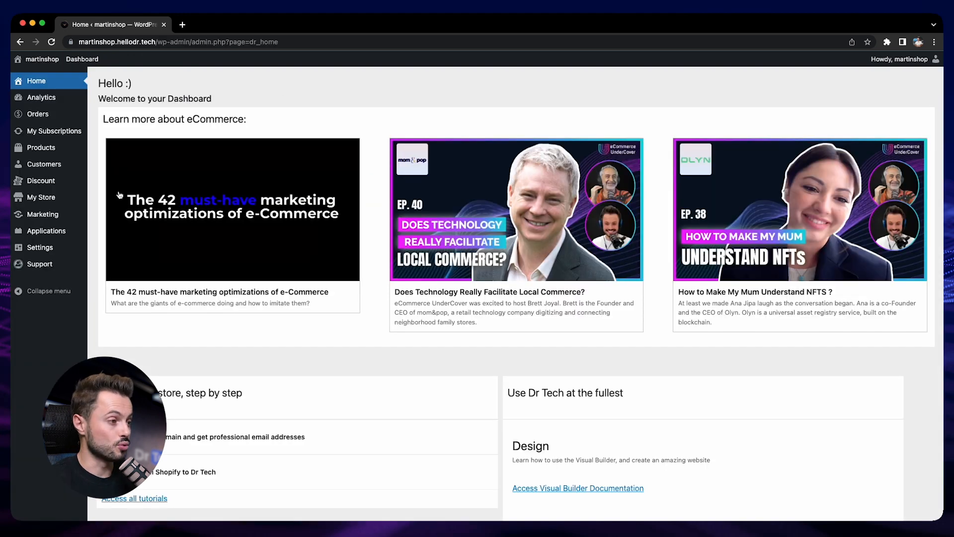
{"action": "left_click", "coordinate": [42, 261]}
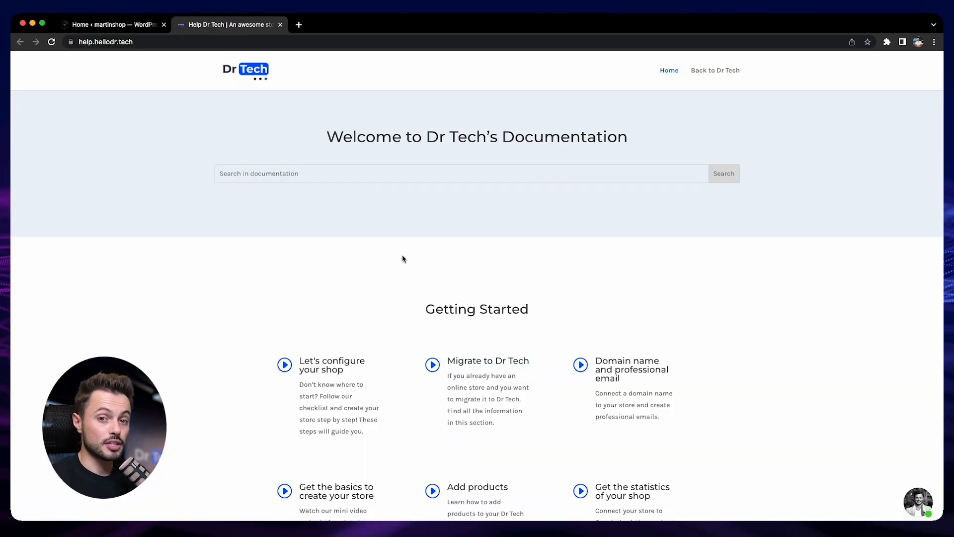
Open the "Ready to use template" article under "Shopping Cart and Checkout Page" in the documentation.
{"action": "scroll", "coordinate": [402, 258], "scroll_direction": "down", "scroll_amount": 15}
{"action": "scroll", "coordinate": [401, 258], "scroll_direction": "down", "scroll_amount": 3}
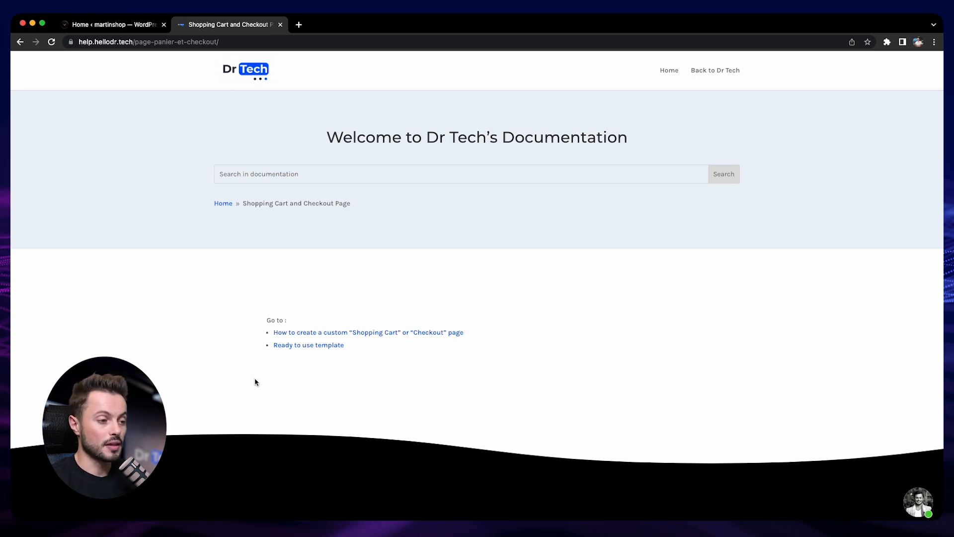
{"action": "left_click", "coordinate": [313, 350]}
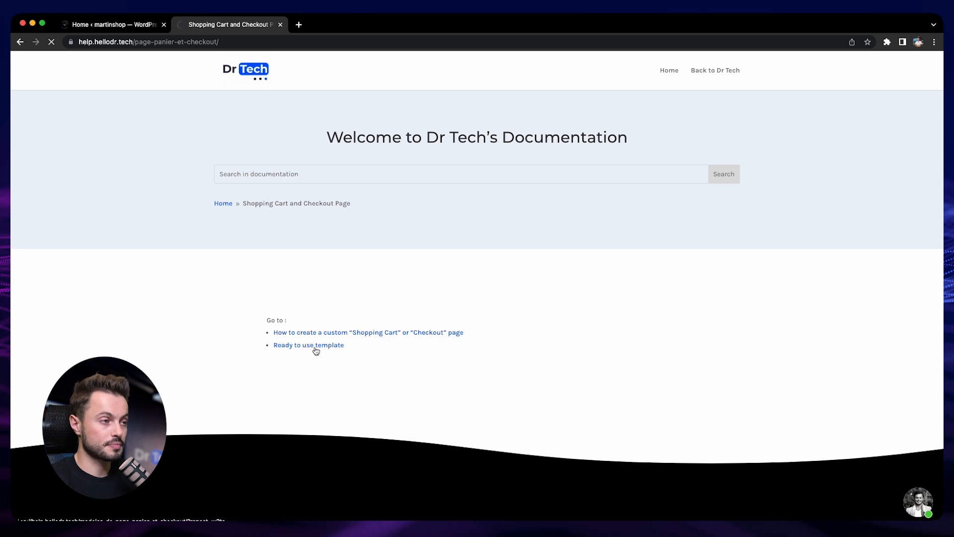
Examine the template installation instructions and the designs of the cart and checkout sets offered for download.
{"action": "scroll", "coordinate": [444, 313], "scroll_direction": "down", "scroll_amount": 6}
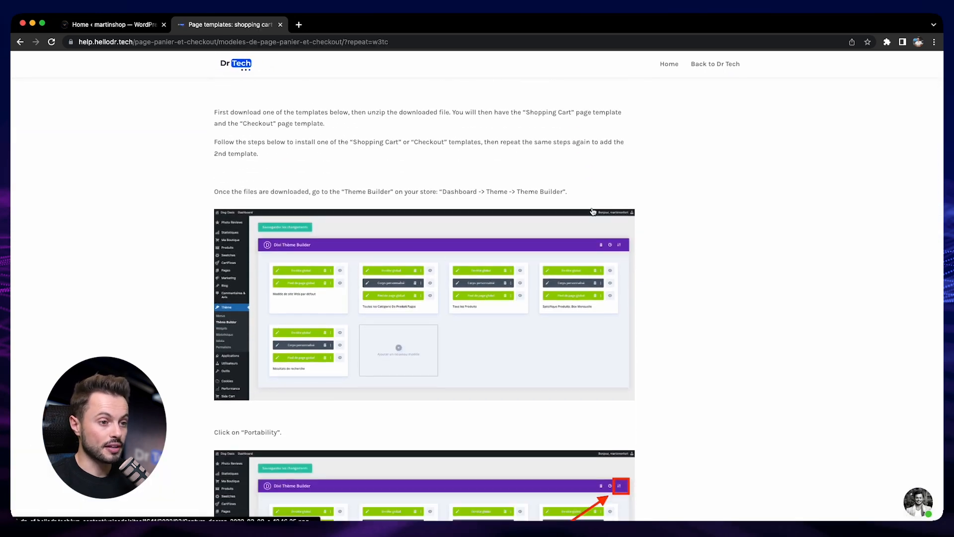
{"action": "scroll", "coordinate": [462, 390], "scroll_direction": "down", "scroll_amount": 8}
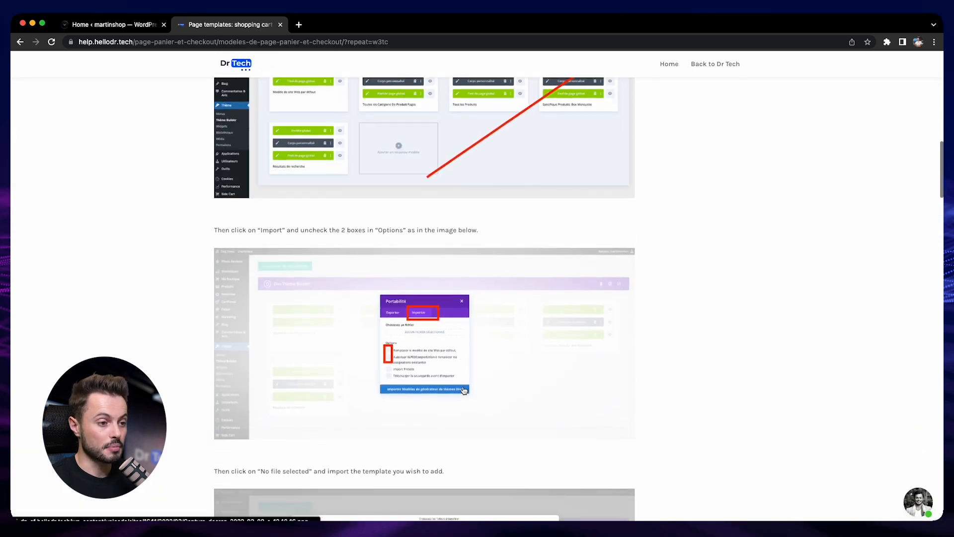
{"action": "scroll", "coordinate": [463, 390], "scroll_direction": "down", "scroll_amount": 15}
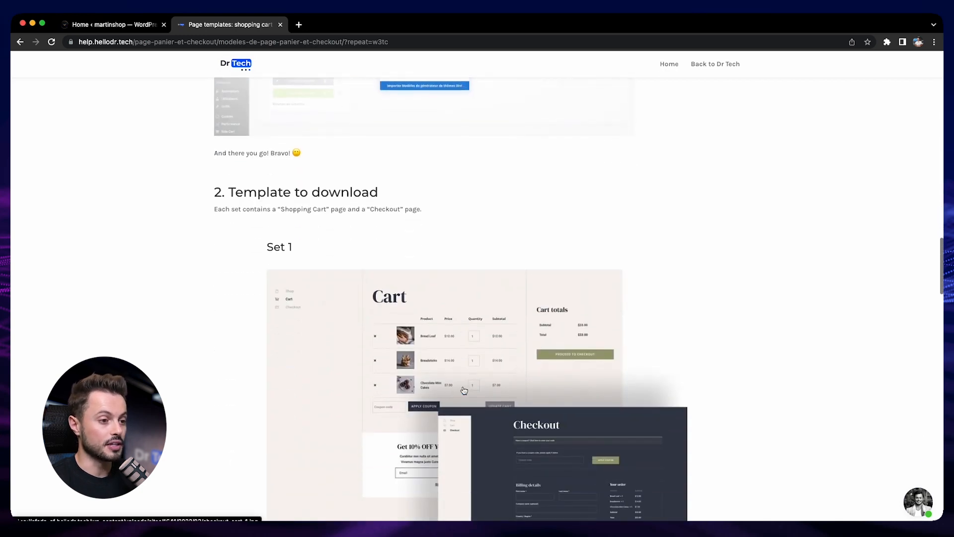
{"action": "scroll", "coordinate": [449, 387], "scroll_direction": "down", "scroll_amount": 2}
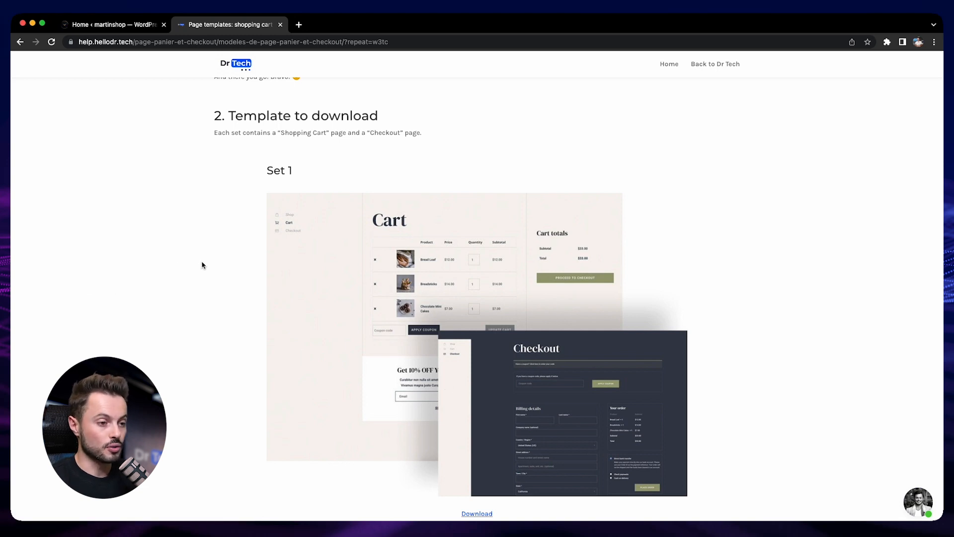
{"action": "scroll", "coordinate": [202, 265], "scroll_direction": "down", "scroll_amount": 8}
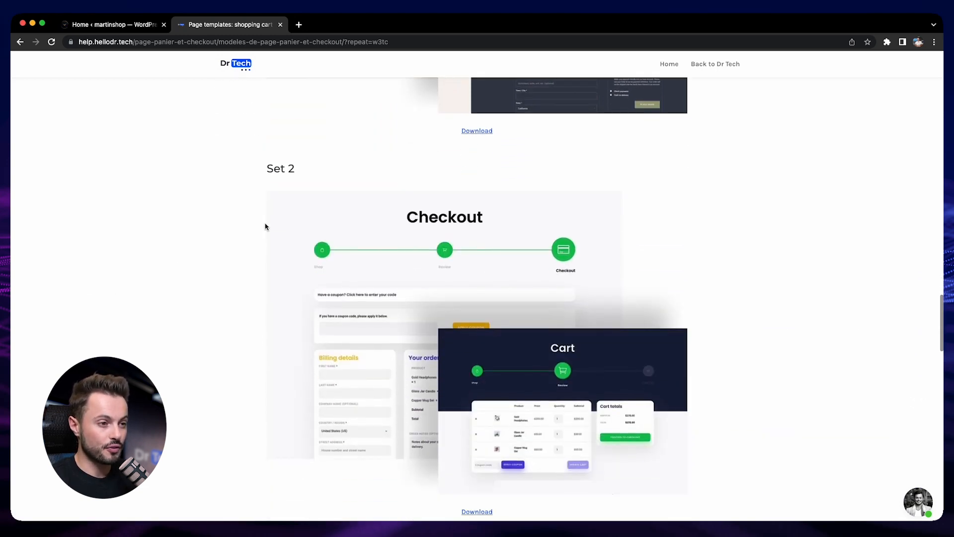
{"action": "scroll", "coordinate": [579, 376], "scroll_direction": "down", "scroll_amount": 2}
{"action": "scroll", "coordinate": [578, 376], "scroll_direction": "down", "scroll_amount": 6}
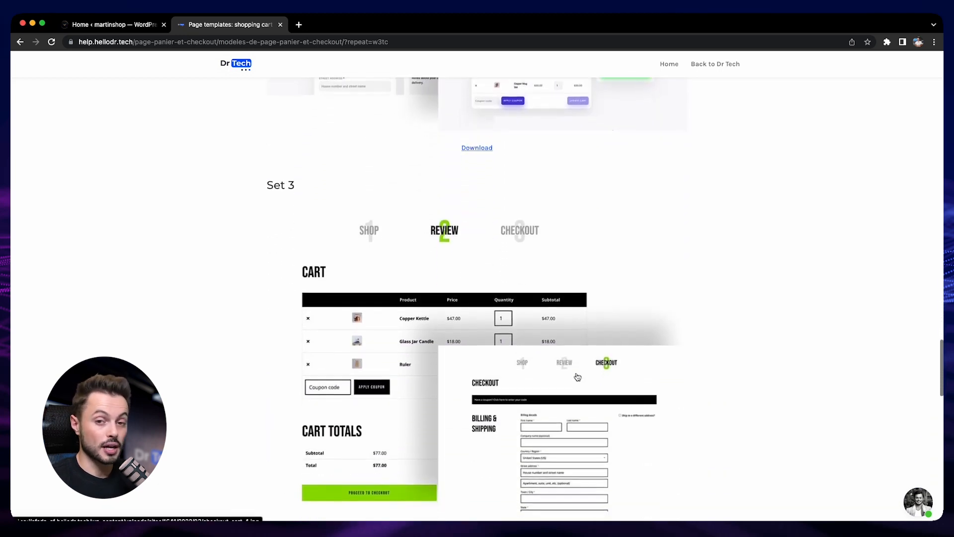
{"action": "scroll", "coordinate": [558, 376], "scroll_direction": "down", "scroll_amount": 3}
{"action": "scroll", "coordinate": [558, 376], "scroll_direction": "down", "scroll_amount": 10}
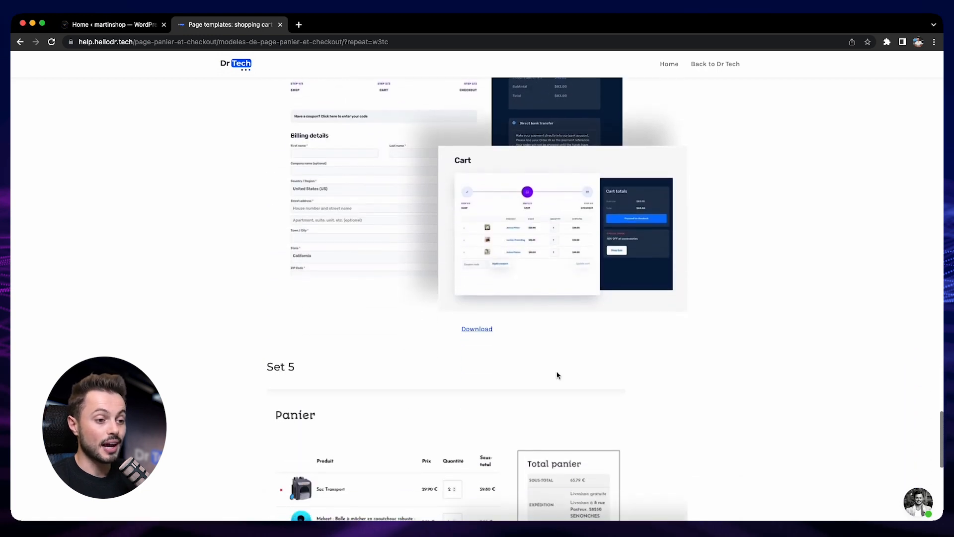
{"action": "scroll", "coordinate": [557, 375], "scroll_direction": "down", "scroll_amount": 4}
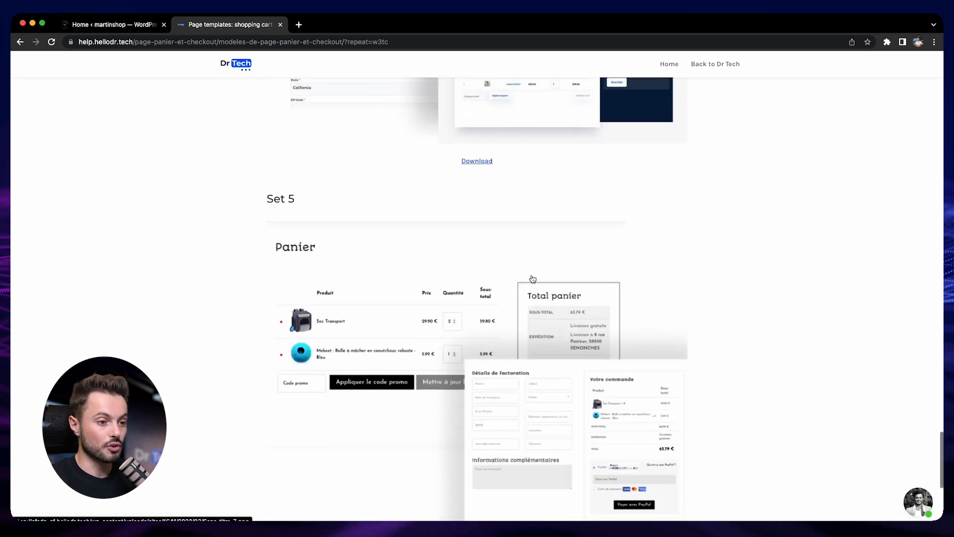
{"action": "scroll", "coordinate": [318, 360], "scroll_direction": "down", "scroll_amount": 2}
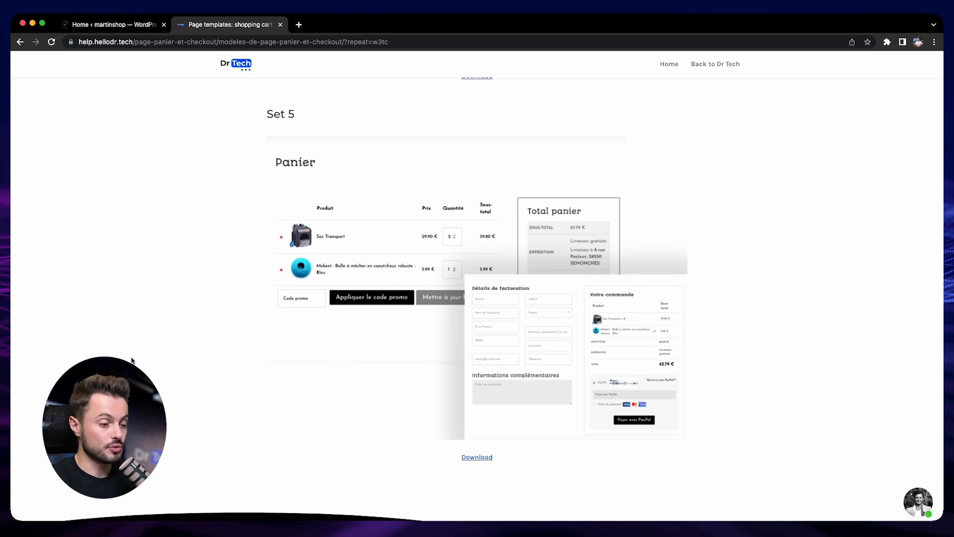
Download the Set 5 cart and checkout templates, then unzip the archive and open the extracted folder.
{"action": "left_click", "coordinate": [486, 457]}
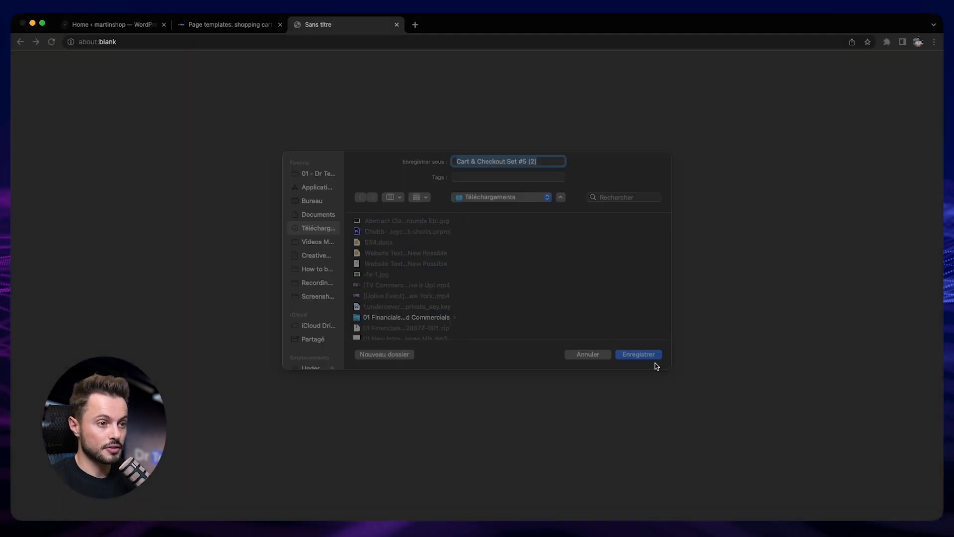
{"action": "left_click", "coordinate": [653, 356]}
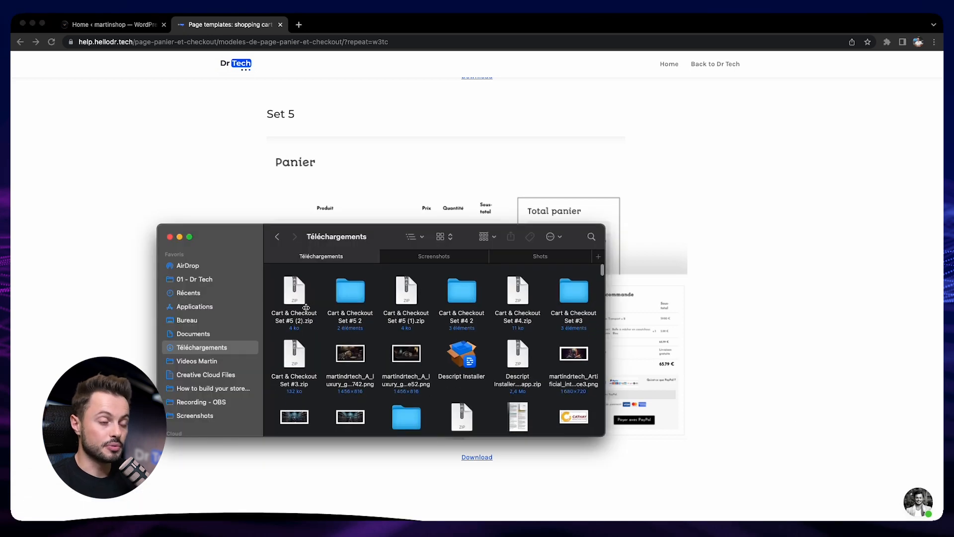
{"action": "double_click", "coordinate": [298, 296]}
{"action": "double_click", "coordinate": [298, 293]}
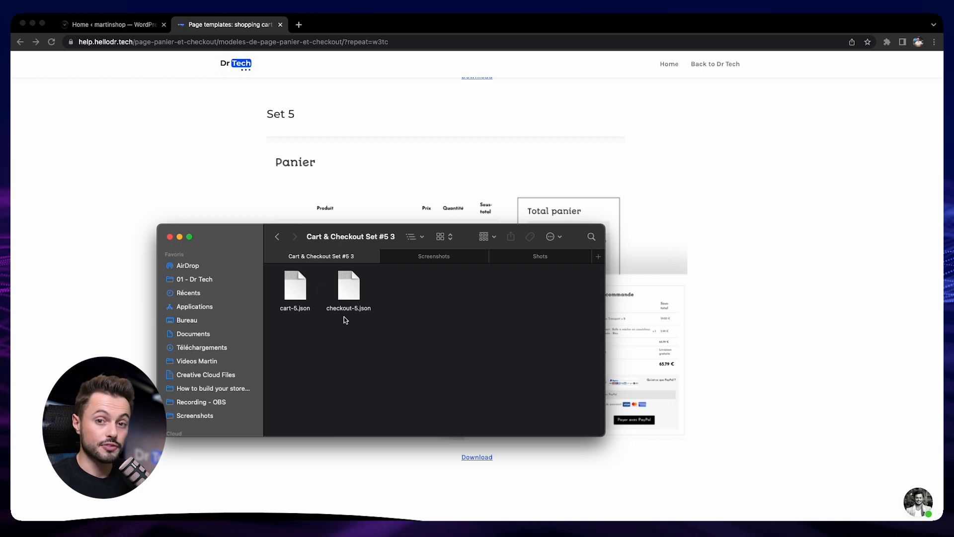
{"action": "left_click", "coordinate": [301, 296]}
{"action": "left_click", "coordinate": [342, 295]}
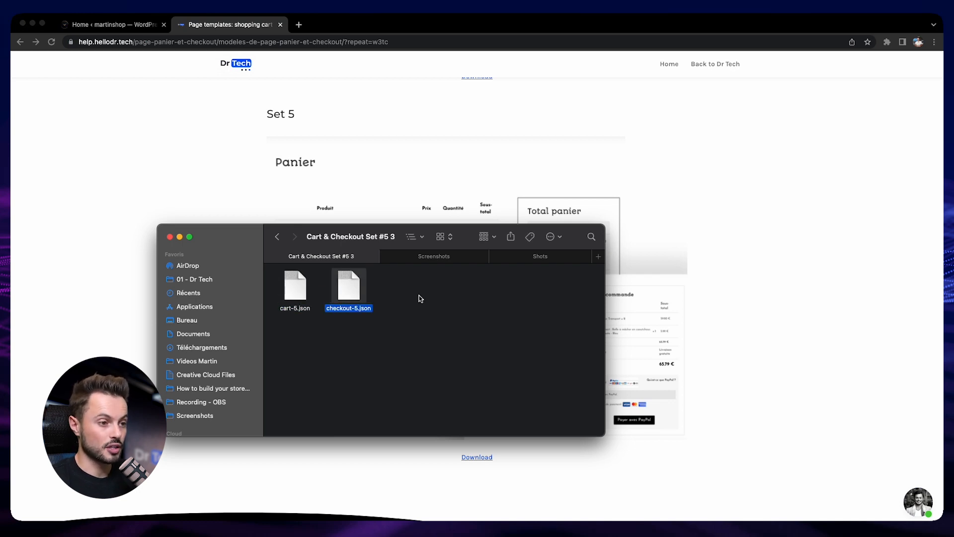
Return to the store dashboard and open the Theme Builder of the store.
{"action": "left_click", "coordinate": [160, 81]}
{"action": "left_click", "coordinate": [124, 26]}
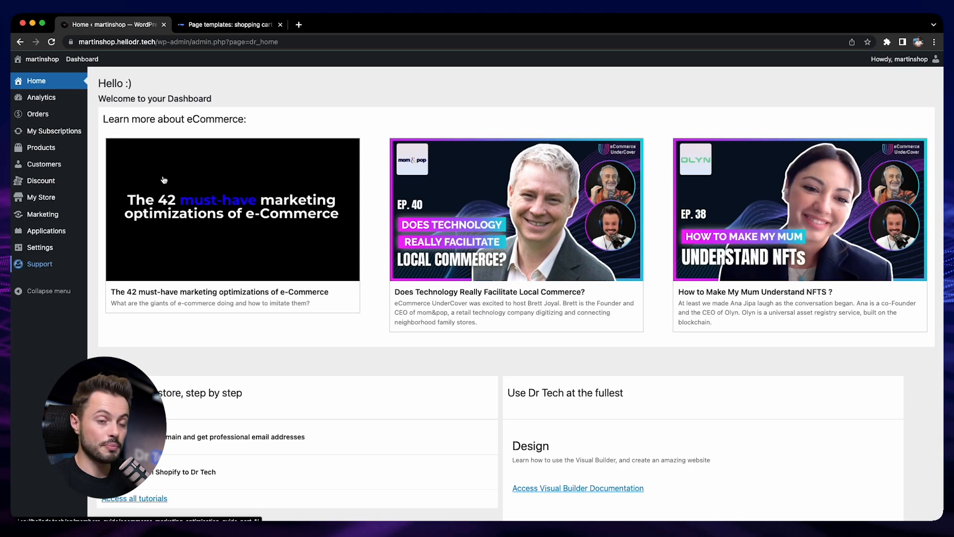
{"action": "left_click", "coordinate": [57, 195]}
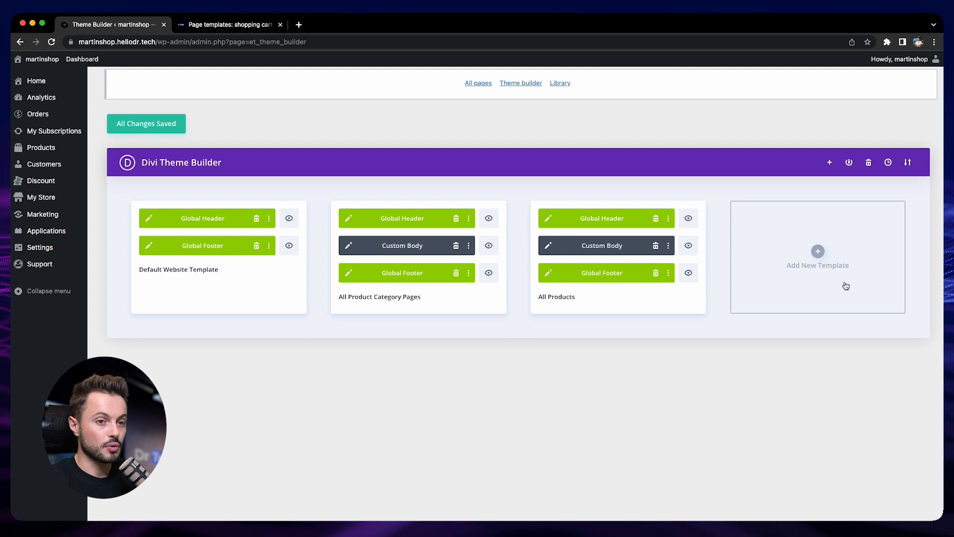
Set up a template import with Override Existing Default Website Template and Override Existing Assignments both turned off.
{"action": "left_click", "coordinate": [908, 163]}
{"action": "left_click", "coordinate": [458, 245]}
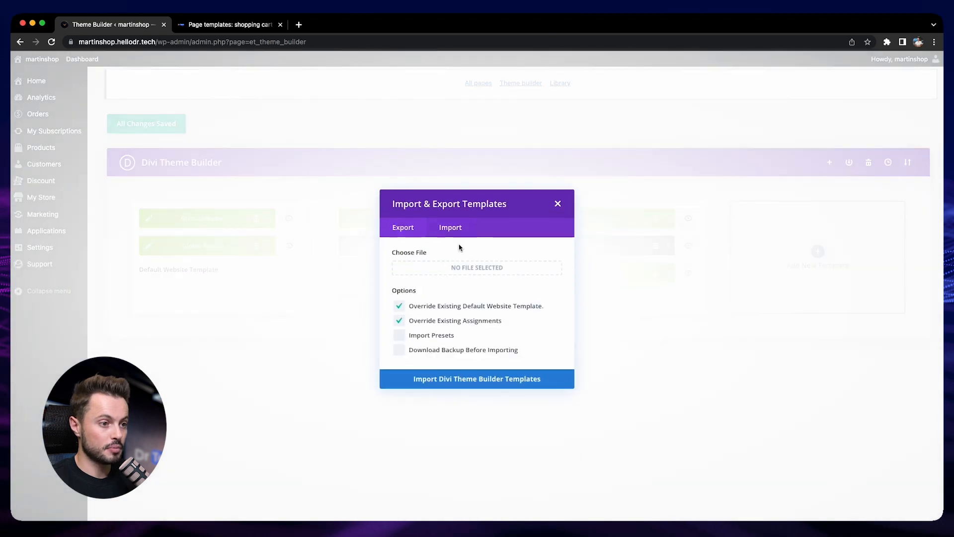
{"action": "left_click", "coordinate": [399, 306]}
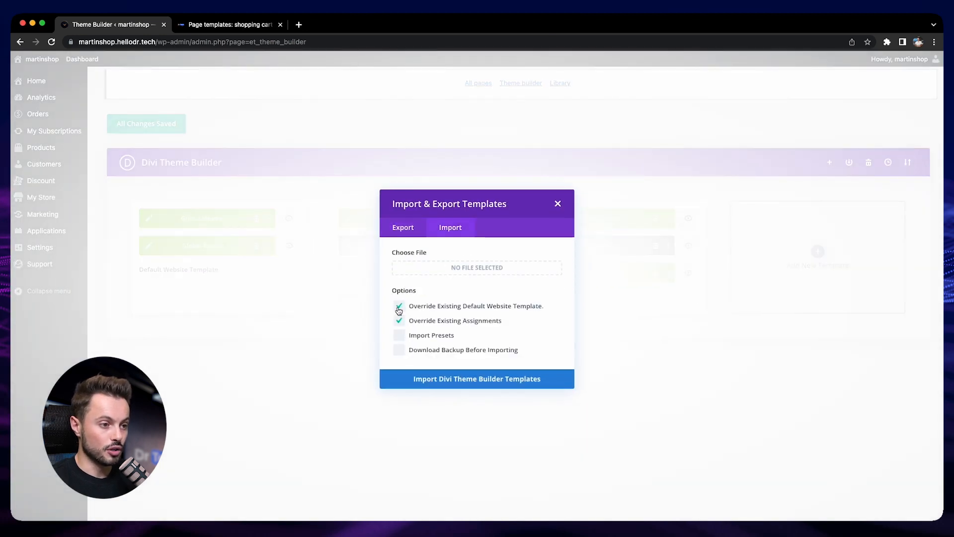
{"action": "left_click", "coordinate": [399, 320]}
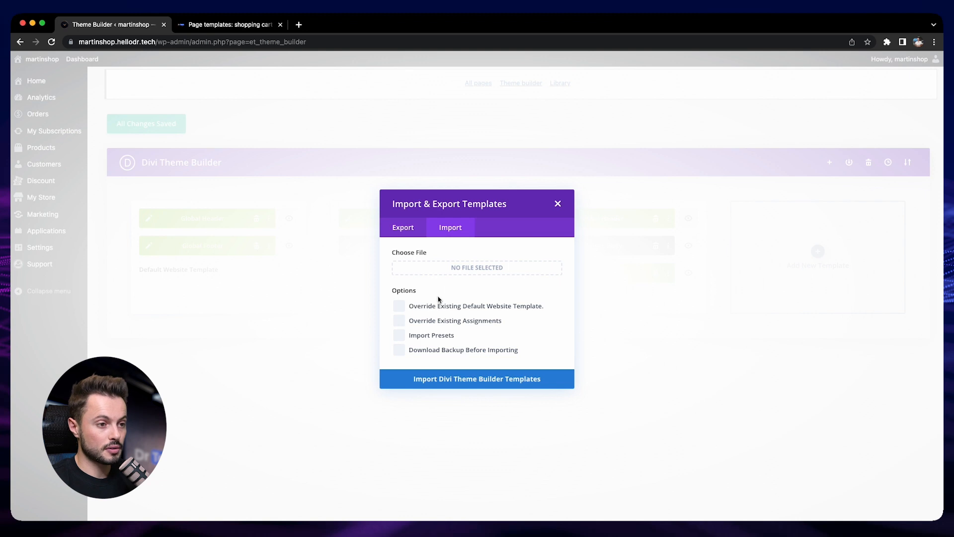
Import cart-5.json from the unzipped Set 5 folder into the Theme Builder and save the changes.
{"action": "left_click", "coordinate": [484, 269]}
{"action": "left_click", "coordinate": [498, 175]}
{"action": "left_click", "coordinate": [512, 188]}
{"action": "double_click", "coordinate": [391, 213]}
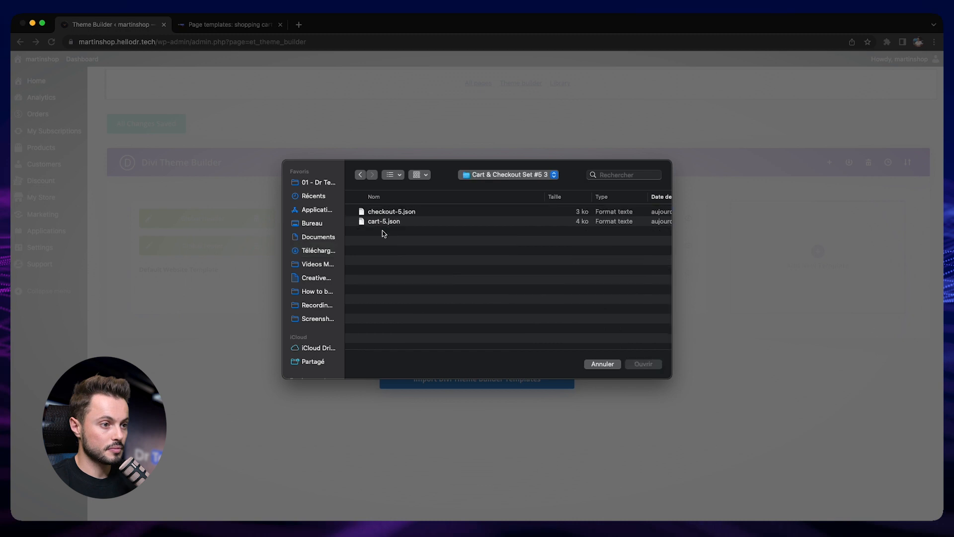
{"action": "double_click", "coordinate": [383, 222]}
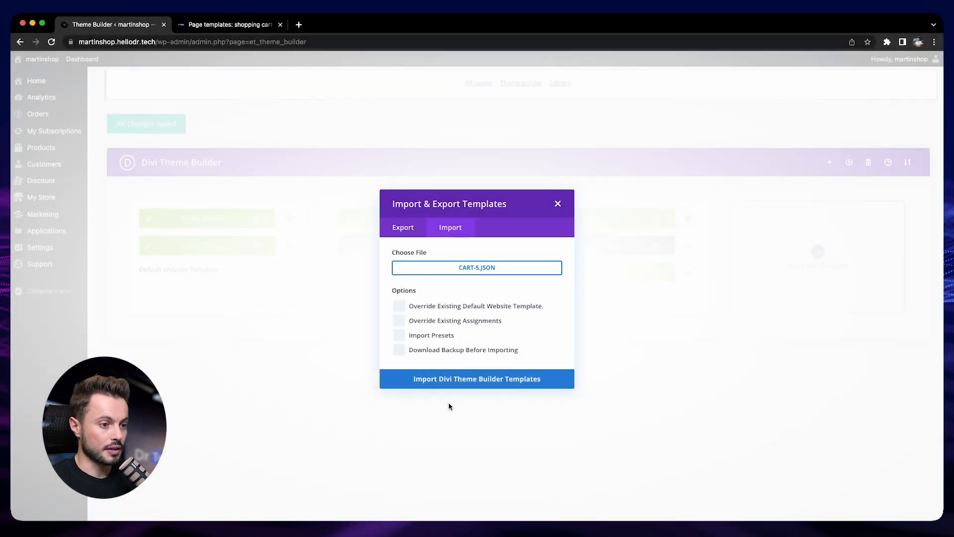
{"action": "left_click", "coordinate": [467, 382]}
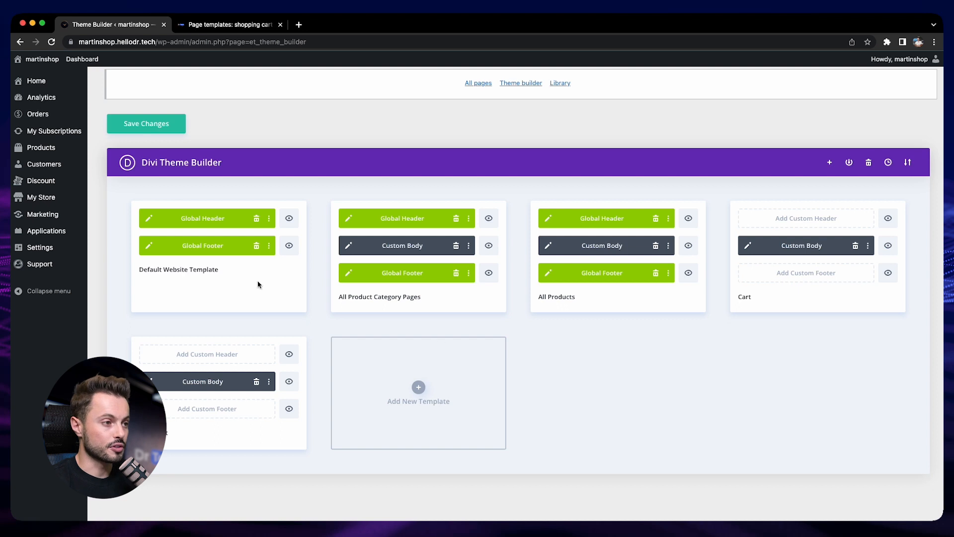
{"action": "left_click", "coordinate": [152, 124]}
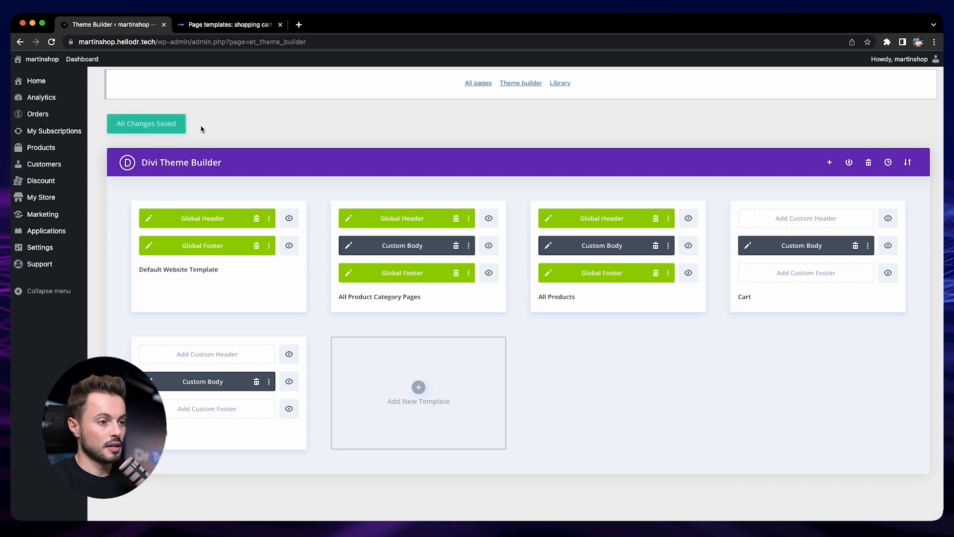
Visit the live store and check how the cart and checkout pages look with the imported templates.
{"action": "mouse_move", "coordinate": [40, 59]}
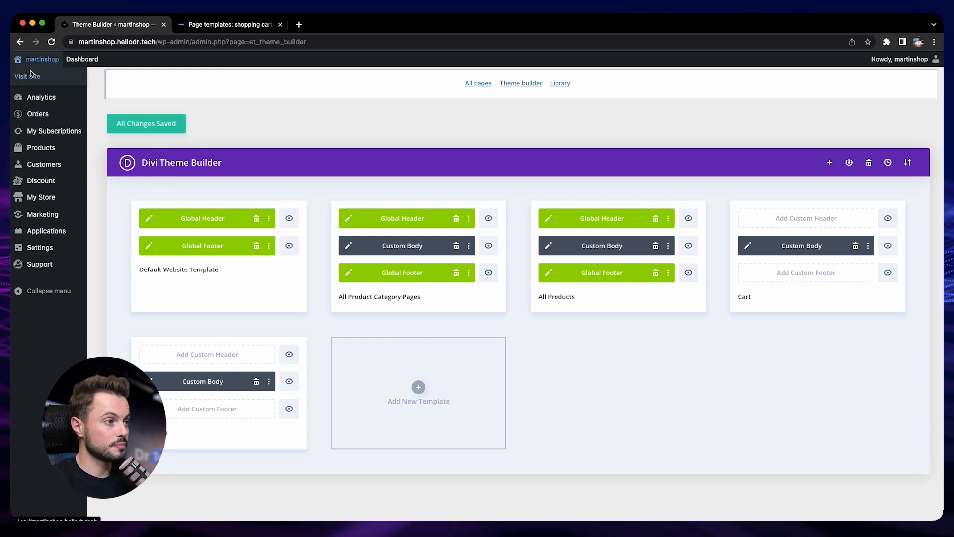
{"action": "left_click", "coordinate": [40, 75]}
{"action": "left_click", "coordinate": [869, 104]}
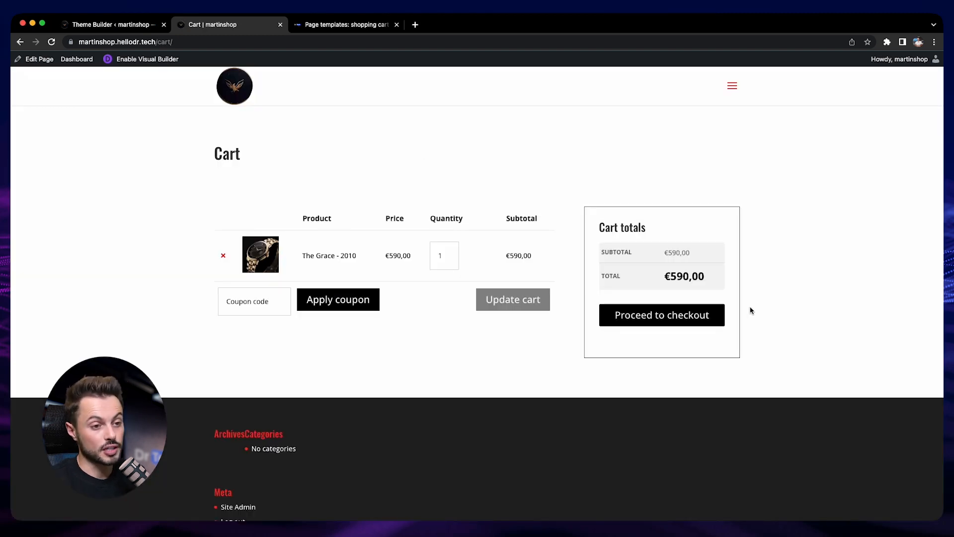
{"action": "left_click", "coordinate": [703, 317]}
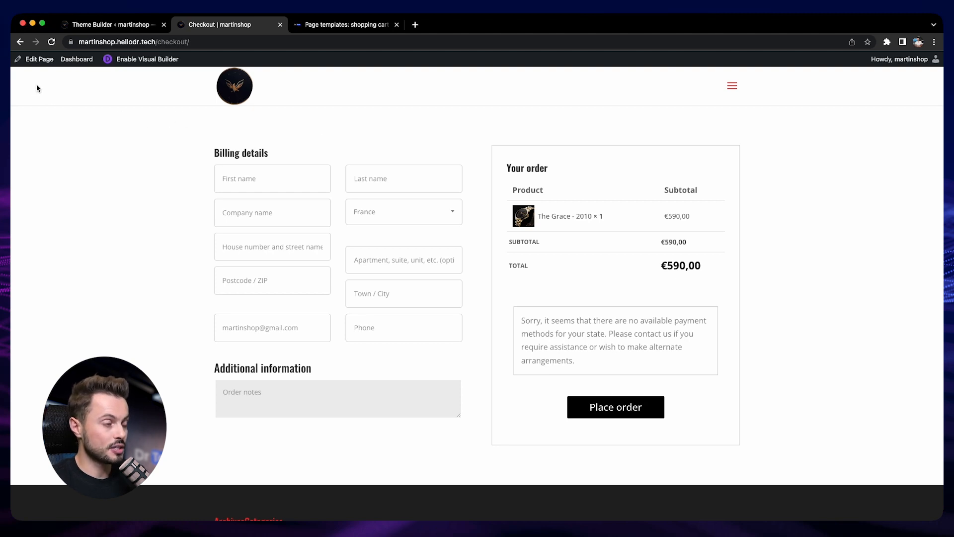
{"action": "left_click", "coordinate": [21, 42]}
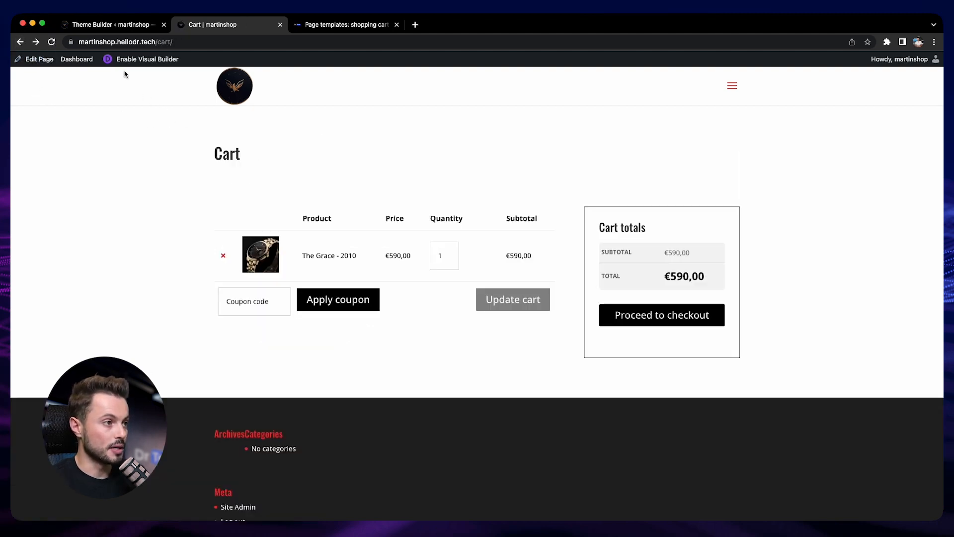
Add the global header and global footer to the Cart template in the Theme Builder and save the changes.
{"action": "left_click", "coordinate": [110, 25]}
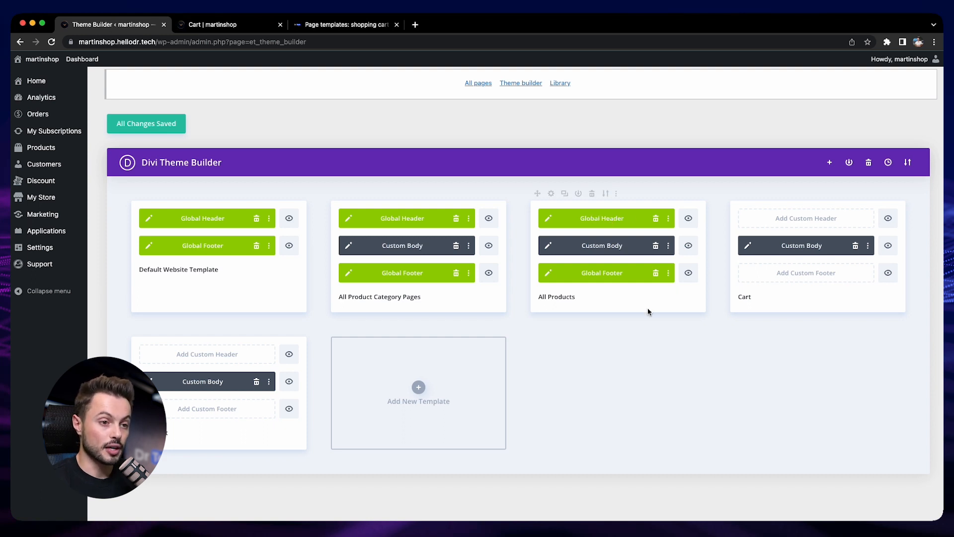
{"action": "left_click", "coordinate": [164, 124]}
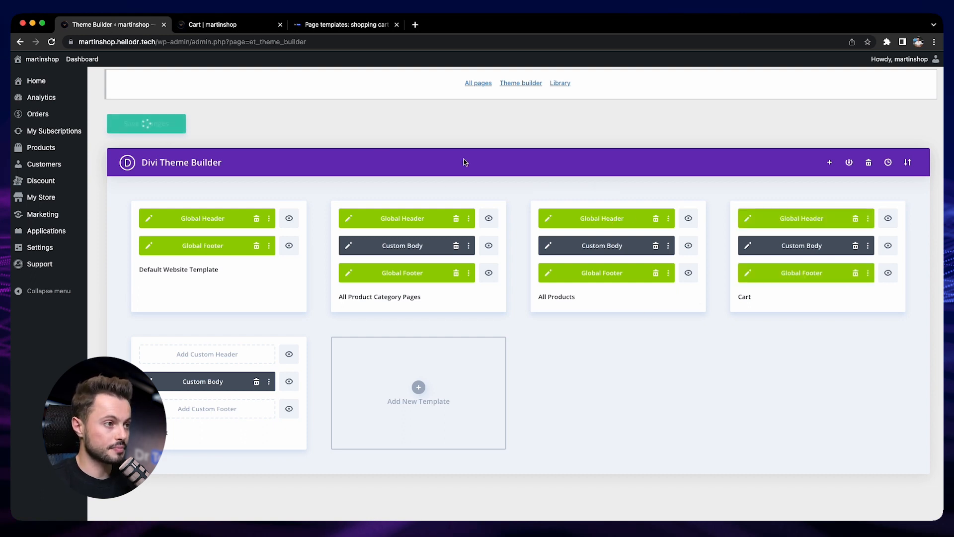
Open the Cart template's custom body for editing and set the post title's text color to white.
{"action": "left_click", "coordinate": [748, 246]}
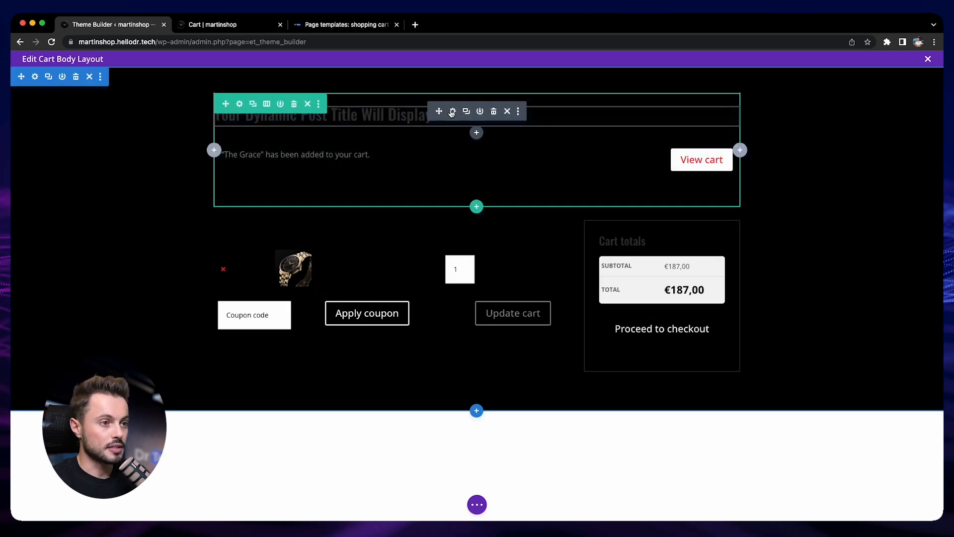
{"action": "left_click", "coordinate": [451, 112]}
{"action": "left_click", "coordinate": [636, 188]}
{"action": "left_click", "coordinate": [607, 262]}
{"action": "scroll", "coordinate": [636, 278], "scroll_direction": "down", "scroll_amount": 4}
{"action": "left_click", "coordinate": [625, 363]}
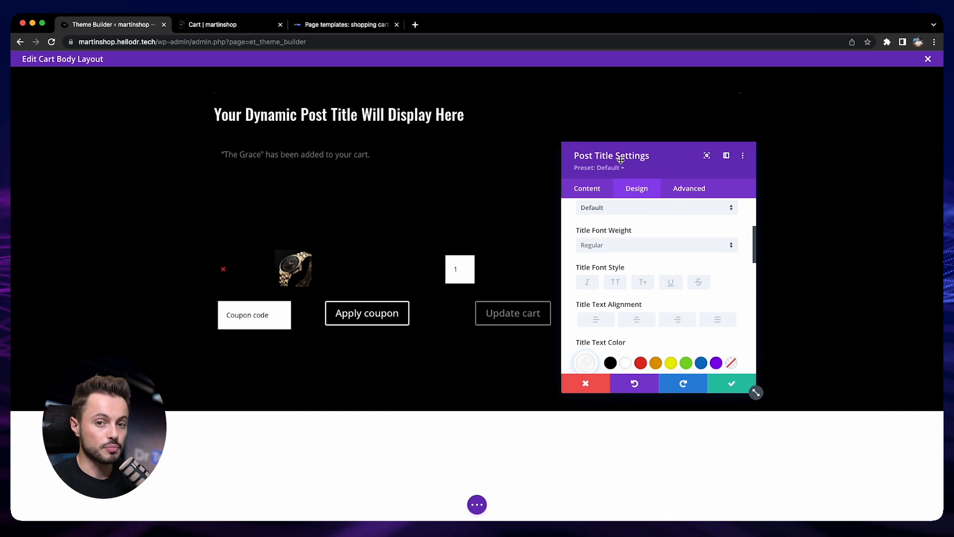
{"action": "left_click", "coordinate": [589, 187]}
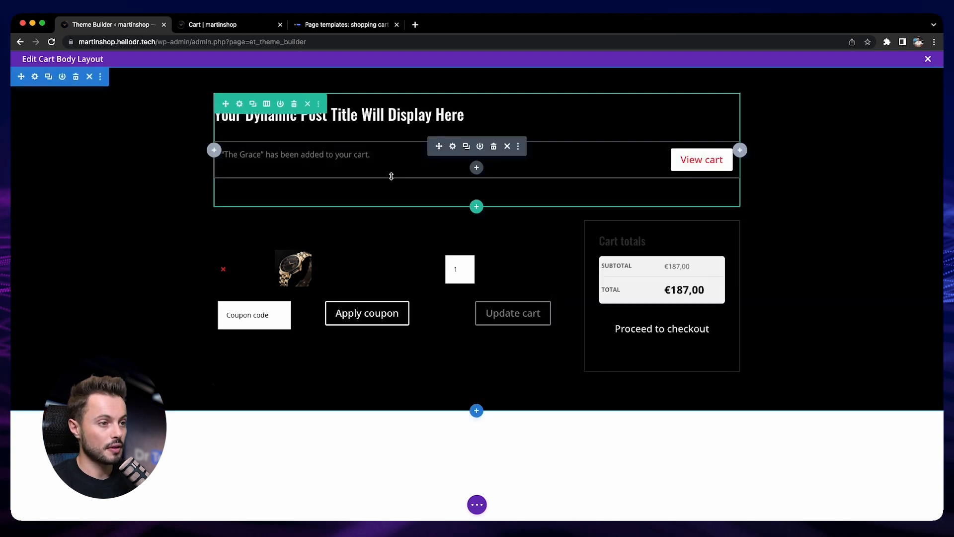
Set the title text color of the Woo Notice module to white and apply its settings.
{"action": "left_click", "coordinate": [451, 146]}
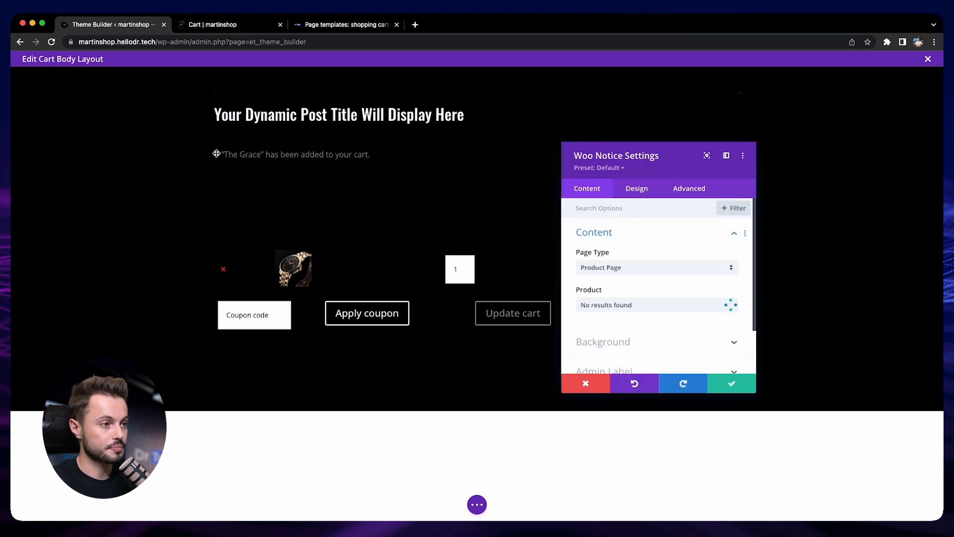
{"action": "left_click", "coordinate": [647, 189]}
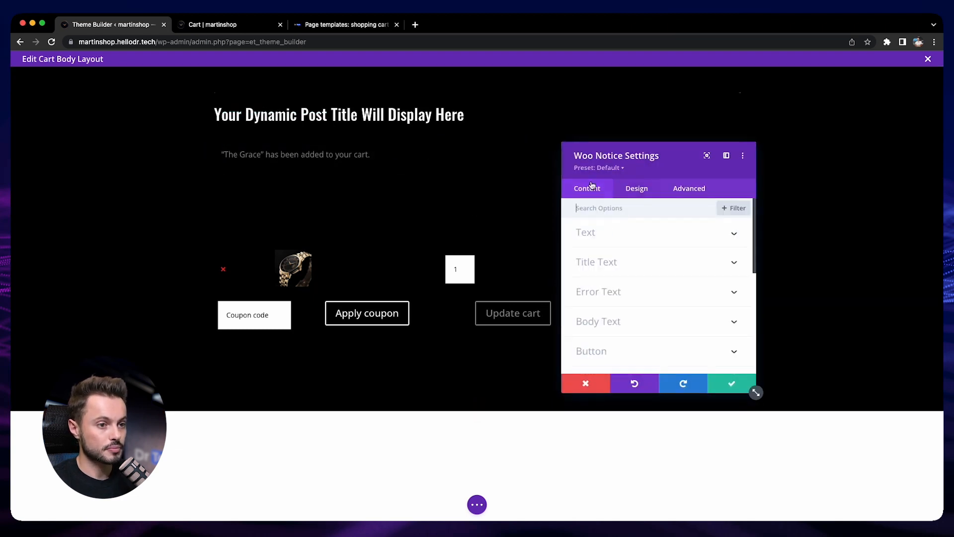
{"action": "left_click", "coordinate": [640, 271]}
{"action": "scroll", "coordinate": [633, 239], "scroll_direction": "down", "scroll_amount": 3}
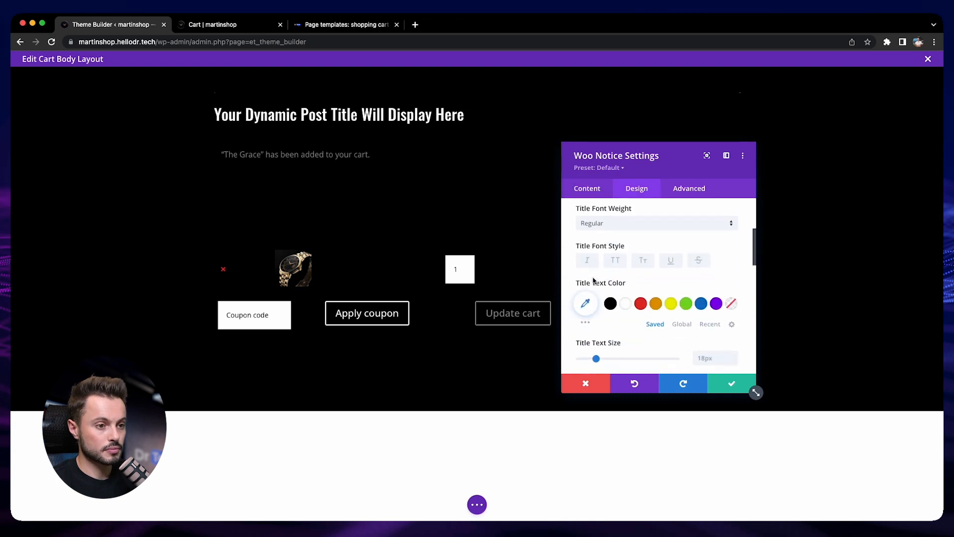
{"action": "left_click_drag", "start_coordinate": [665, 158], "coordinate": [137, 169]}
{"action": "left_click", "coordinate": [205, 395]}
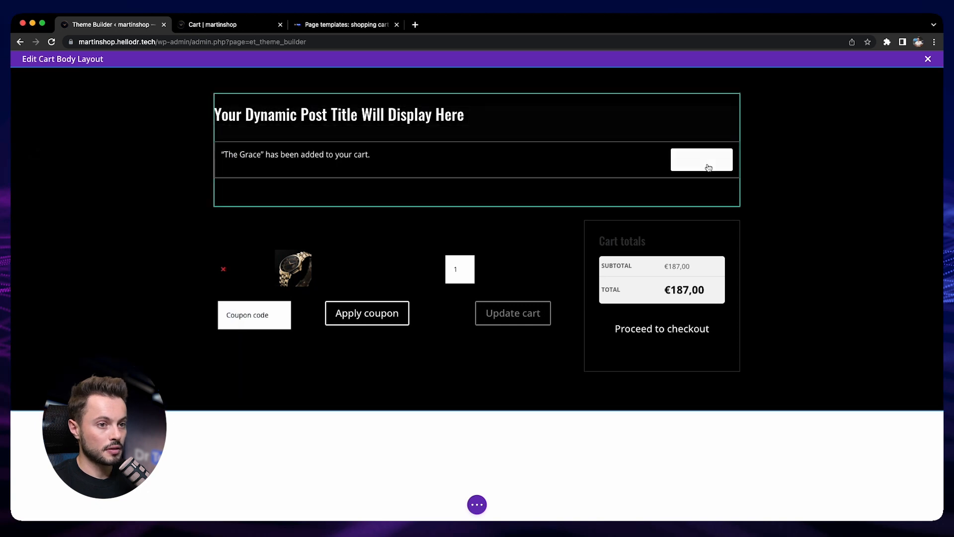
Enable custom button styles in the Woo Notice module and give its View cart button a black background.
{"action": "left_click", "coordinate": [451, 146]}
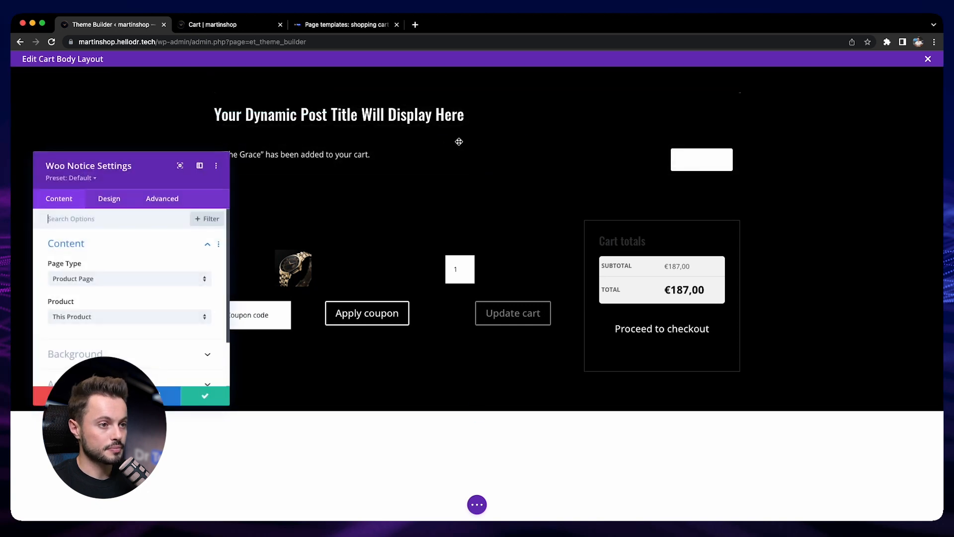
{"action": "left_click", "coordinate": [106, 201]}
{"action": "scroll", "coordinate": [96, 308], "scroll_direction": "down", "scroll_amount": 2}
{"action": "left_click", "coordinate": [96, 319]}
{"action": "left_click", "coordinate": [70, 268]}
{"action": "scroll", "coordinate": [120, 288], "scroll_direction": "down", "scroll_amount": 2}
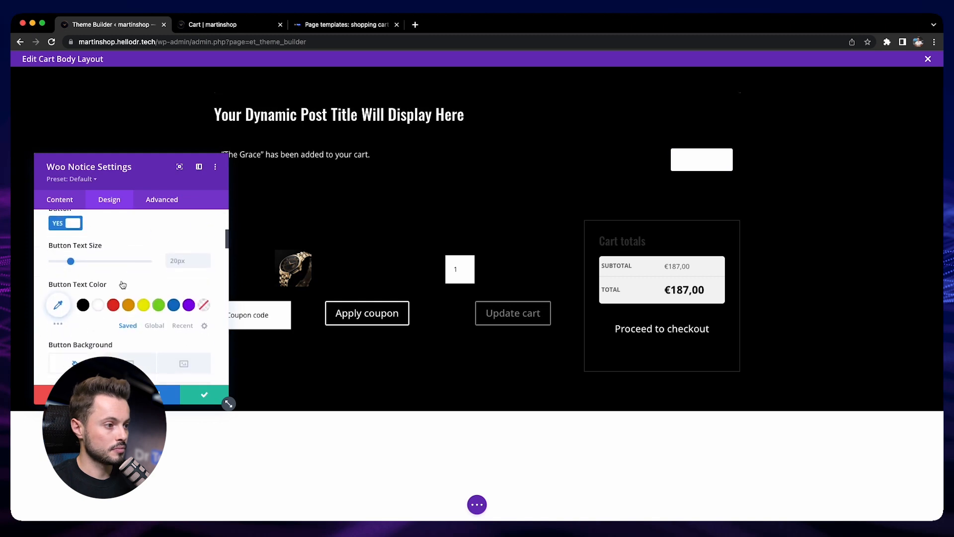
{"action": "scroll", "coordinate": [97, 318], "scroll_direction": "down", "scroll_amount": 3}
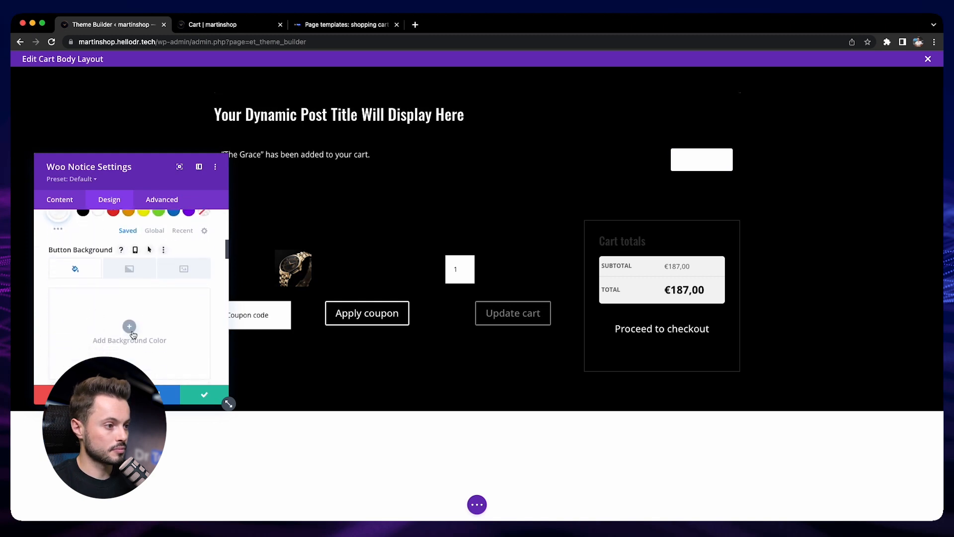
{"action": "left_click", "coordinate": [129, 324]}
{"action": "left_click", "coordinate": [83, 347]}
Apply a white link text color to the Woo Cart Products module.
{"action": "scroll", "coordinate": [87, 352], "scroll_direction": "down", "scroll_amount": 2}
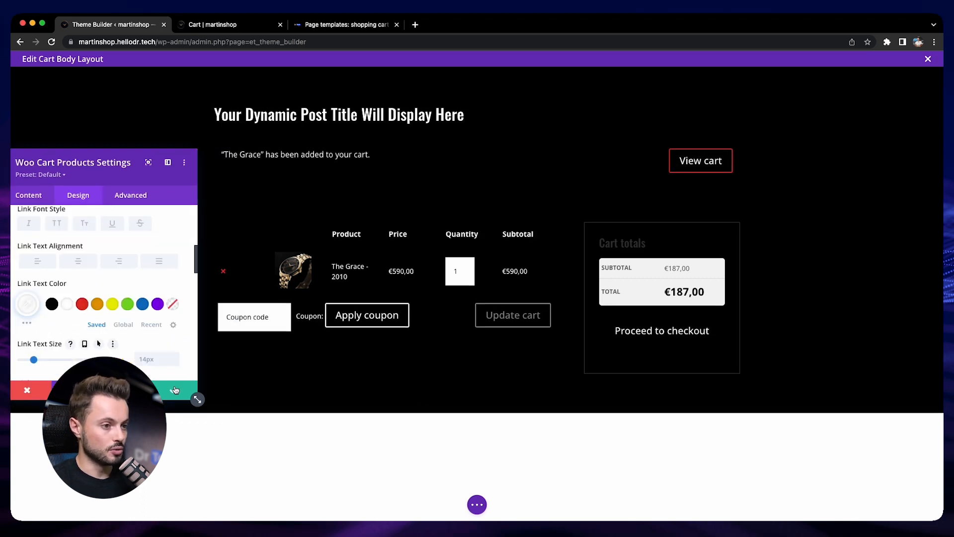
{"action": "left_click", "coordinate": [175, 390]}
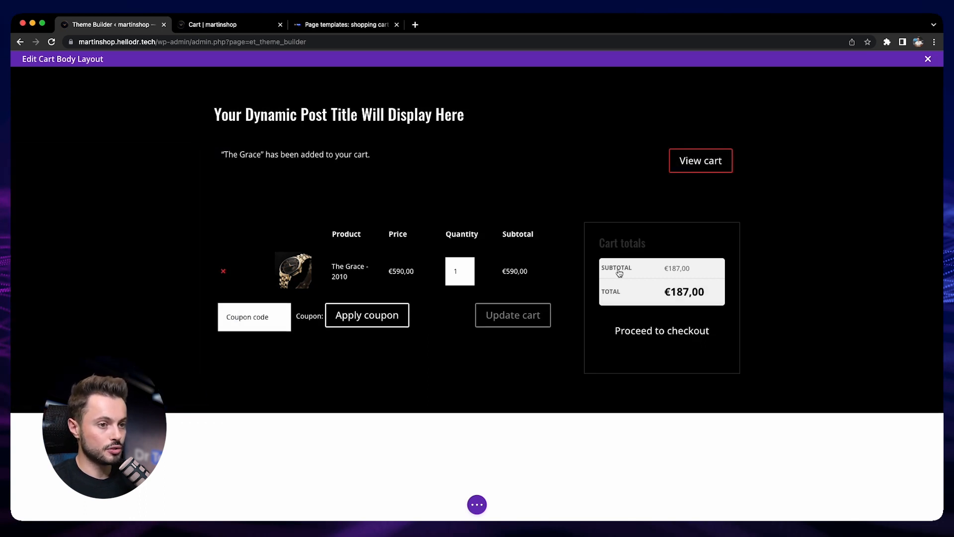
Set the Cart totals title text color to white (#ffffff) in the Woo Cart Totals module.
{"action": "left_click", "coordinate": [638, 247]}
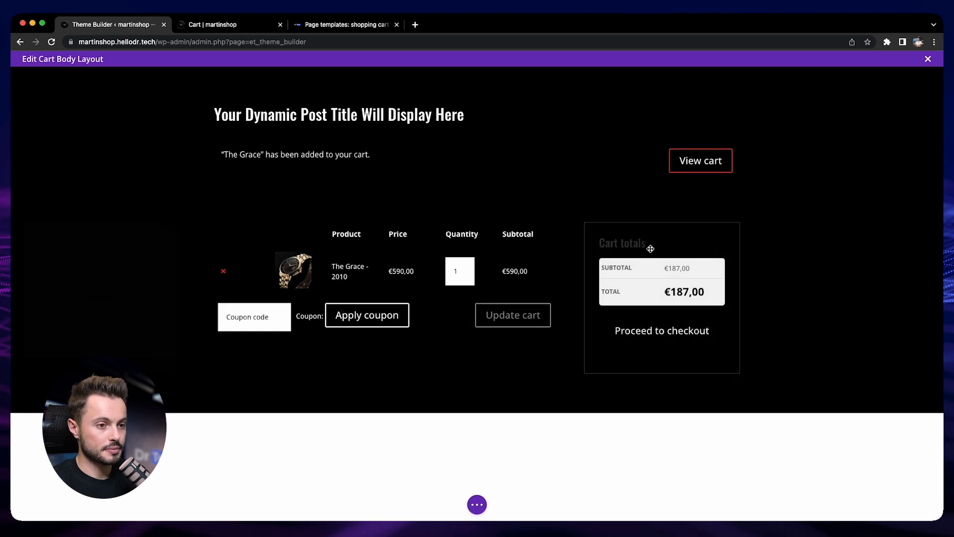
{"action": "left_click", "coordinate": [610, 240]}
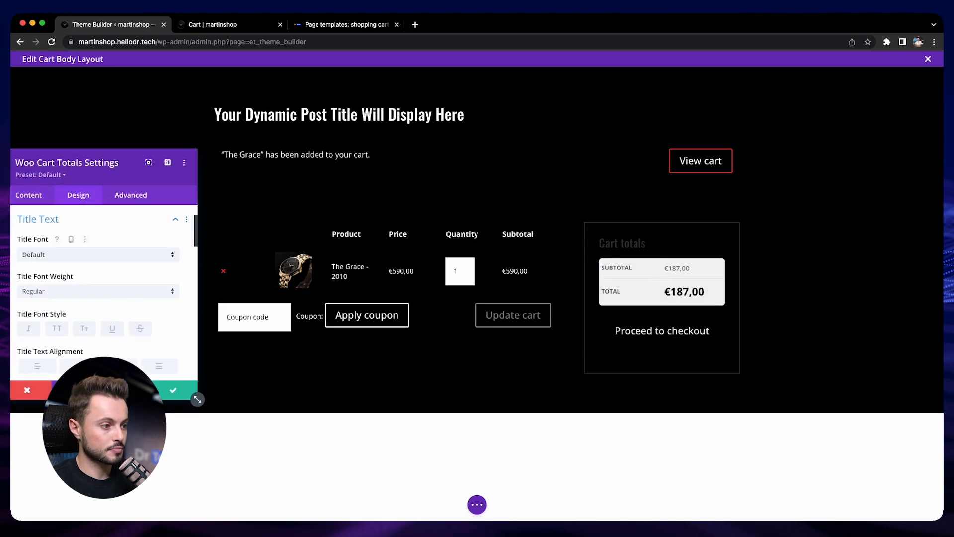
{"action": "scroll", "coordinate": [80, 350], "scroll_direction": "down", "scroll_amount": 3}
{"action": "left_click", "coordinate": [66, 329]}
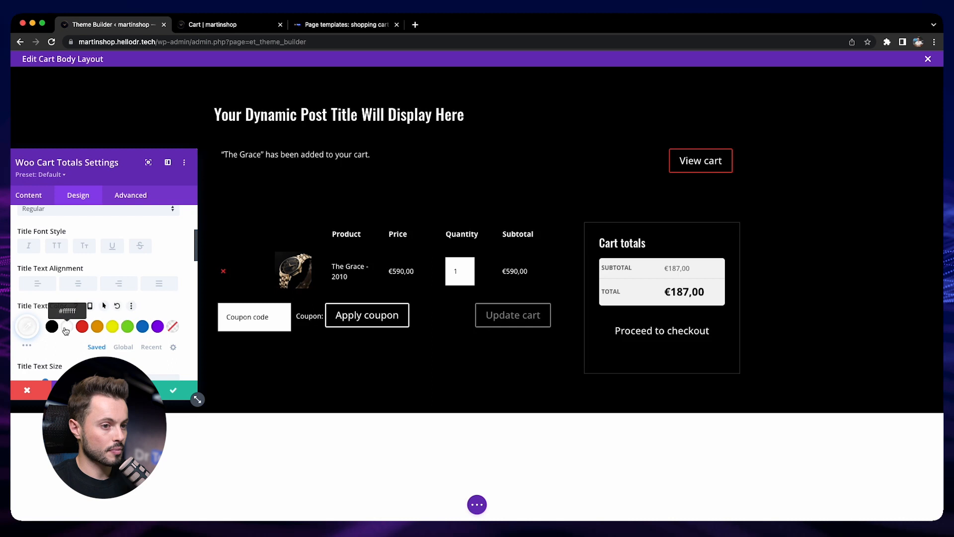
Give the Proceed to checkout button a 2px border in red (#e02b20) and apply the Woo Cart Totals settings.
{"action": "scroll", "coordinate": [69, 332], "scroll_direction": "down", "scroll_amount": 8}
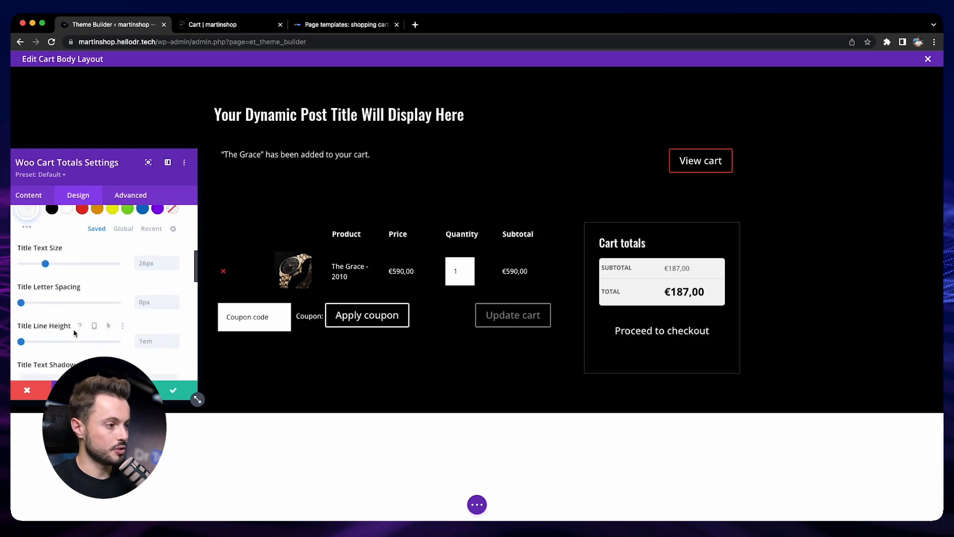
{"action": "scroll", "coordinate": [80, 336], "scroll_direction": "down", "scroll_amount": 6}
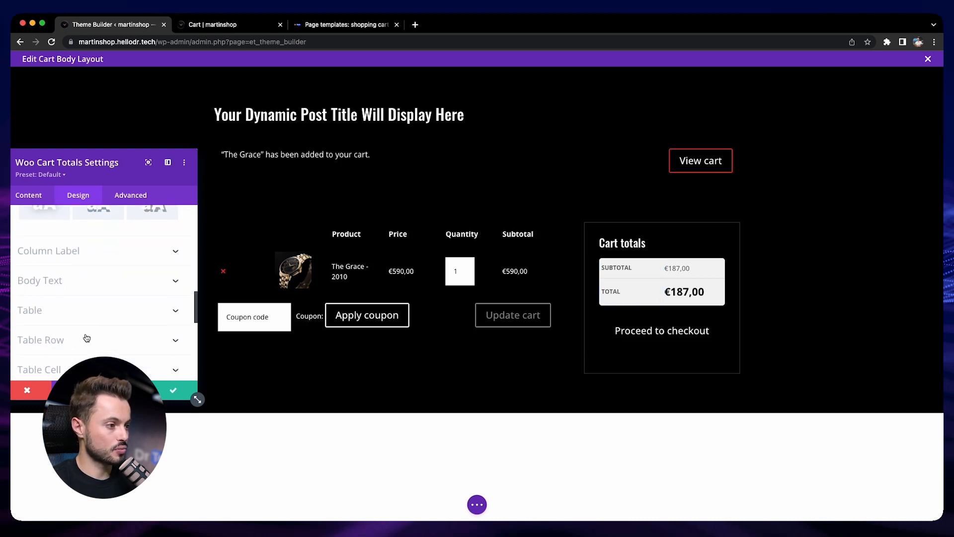
{"action": "left_click", "coordinate": [96, 339]}
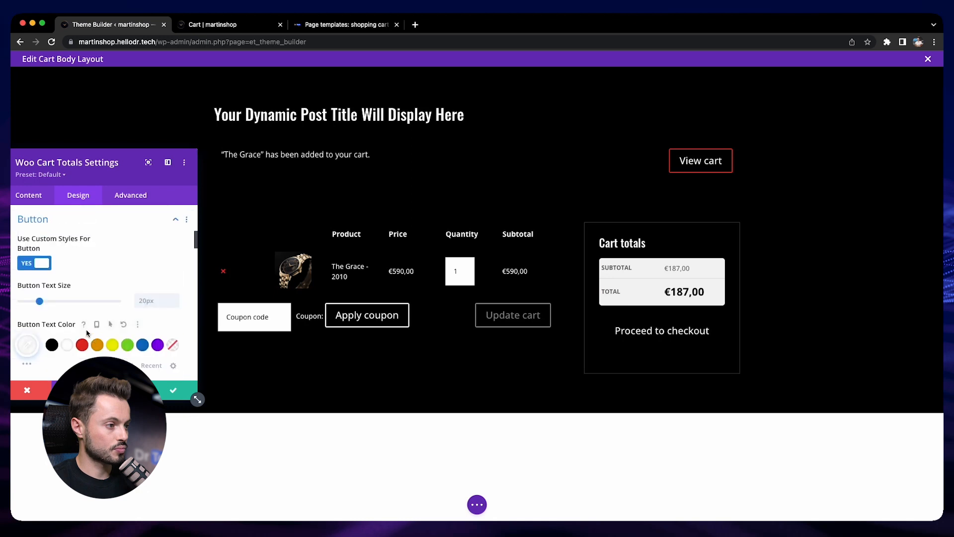
{"action": "scroll", "coordinate": [80, 328], "scroll_direction": "down", "scroll_amount": 4}
{"action": "scroll", "coordinate": [79, 322], "scroll_direction": "down", "scroll_amount": 4}
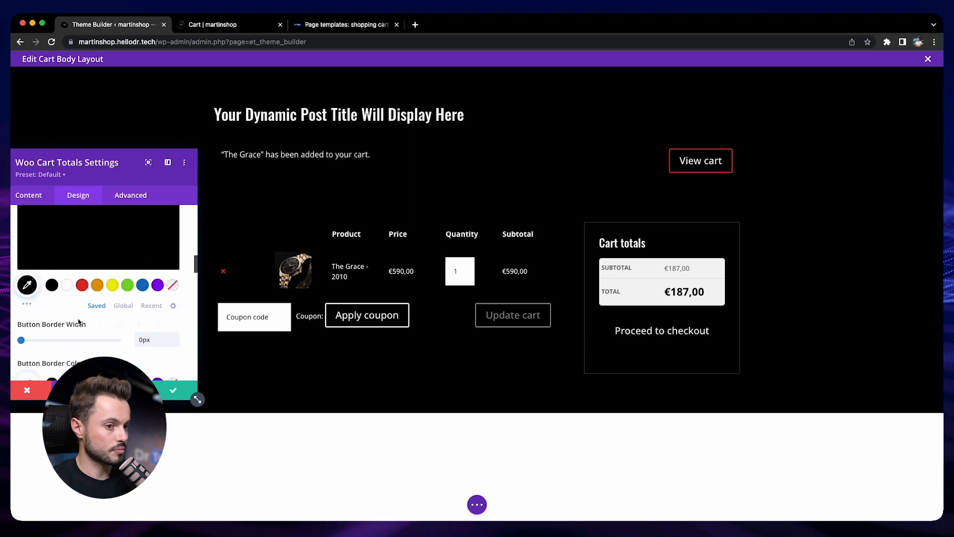
{"action": "scroll", "coordinate": [78, 322], "scroll_direction": "down", "scroll_amount": 1}
{"action": "left_click", "coordinate": [175, 283]}
{"action": "left_click", "coordinate": [175, 283]}
{"action": "left_click", "coordinate": [81, 331]}
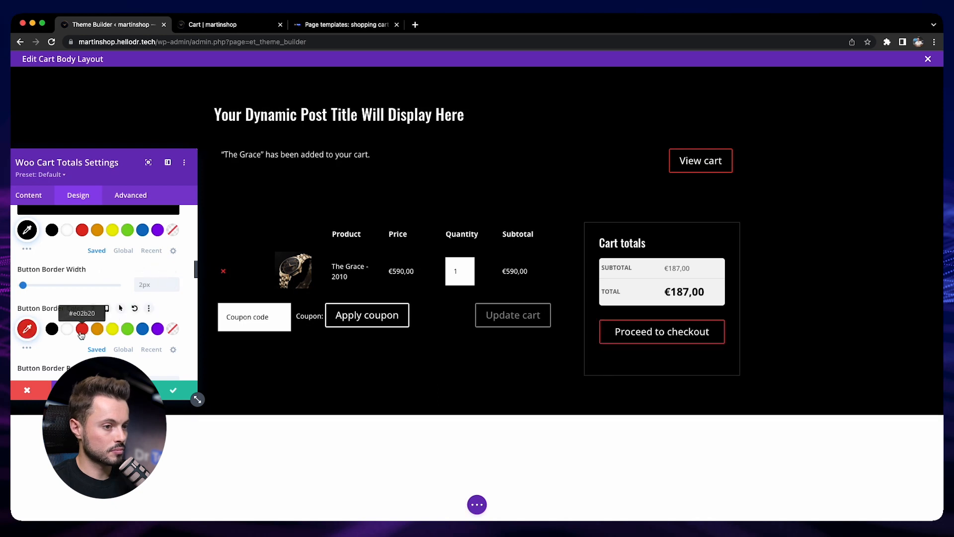
{"action": "left_click", "coordinate": [172, 392]}
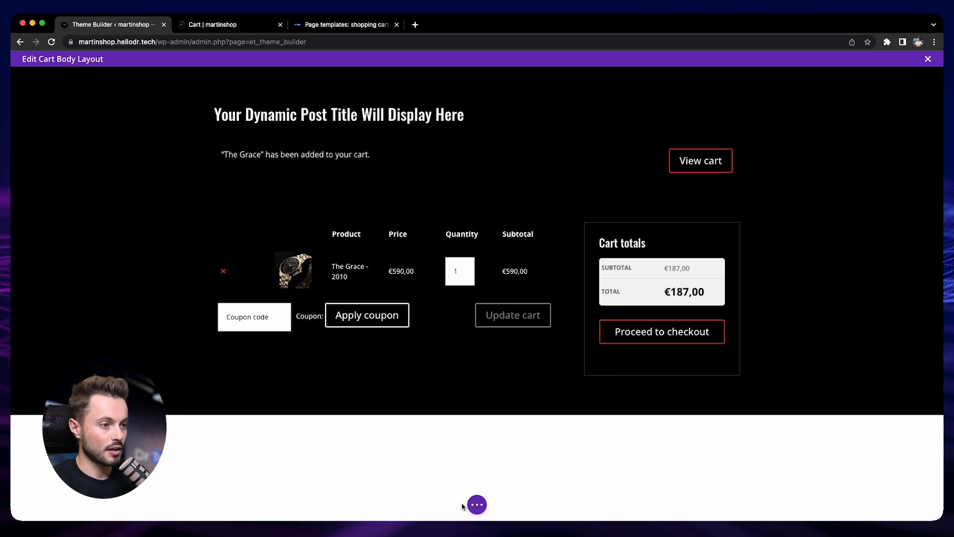
Save the cart body layout and reload the live store's Cart page to check the new styling.
{"action": "left_click", "coordinate": [477, 505]}
{"action": "left_click", "coordinate": [223, 25]}
{"action": "left_click", "coordinate": [51, 42]}
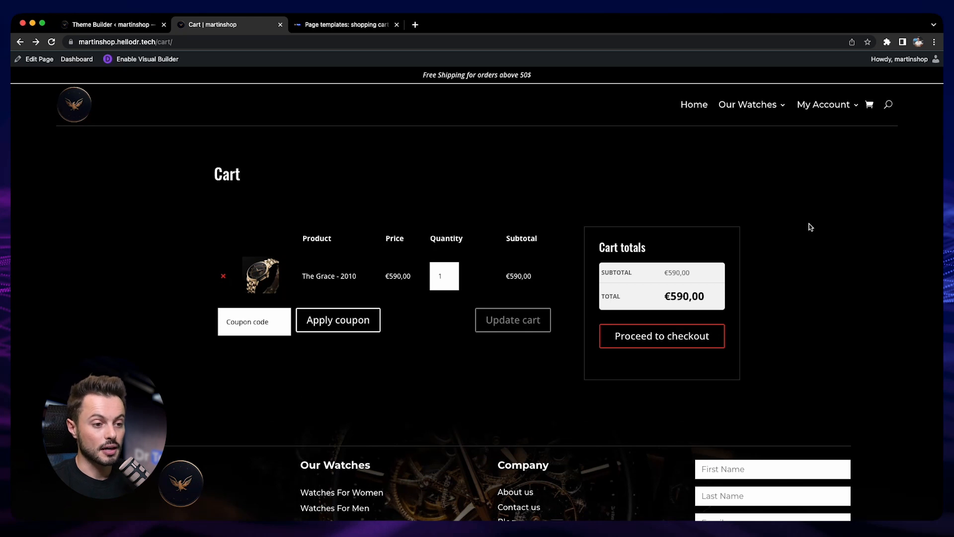
Return to the cart body layout and give the cart products table header a white background with black text.
{"action": "key", "text": "ctrl+shift+Tab"}
{"action": "left_click", "coordinate": [360, 244]}
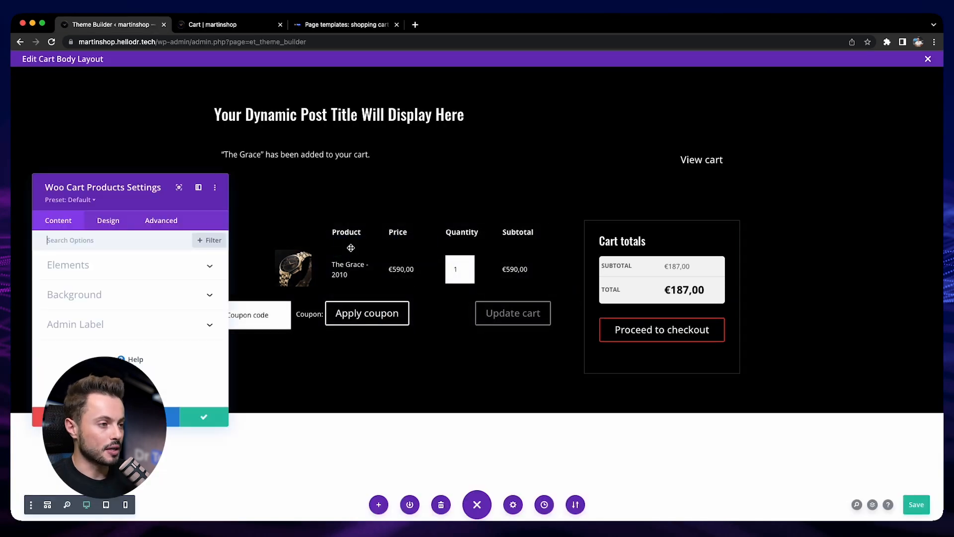
{"action": "left_click", "coordinate": [110, 222]}
{"action": "scroll", "coordinate": [139, 276], "scroll_direction": "down", "scroll_amount": 1}
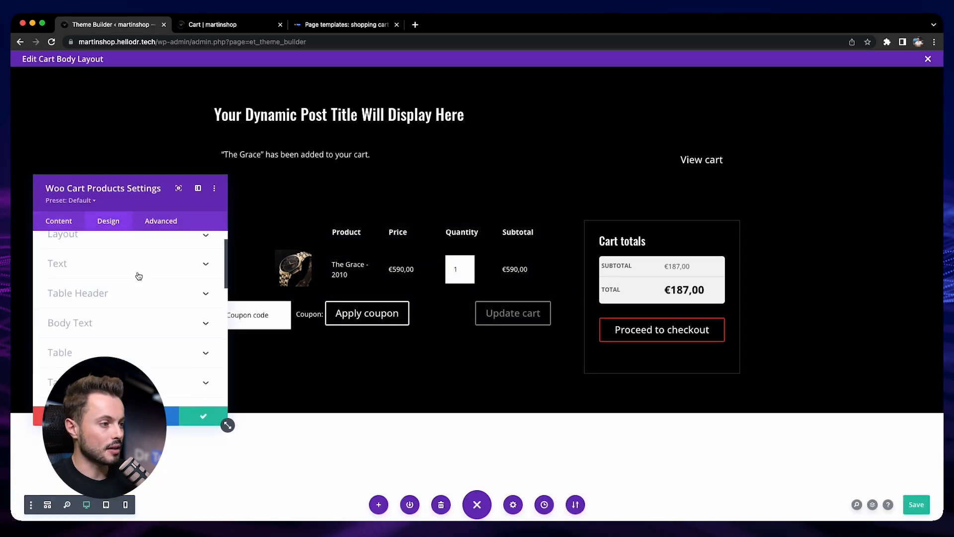
{"action": "left_click", "coordinate": [91, 292]}
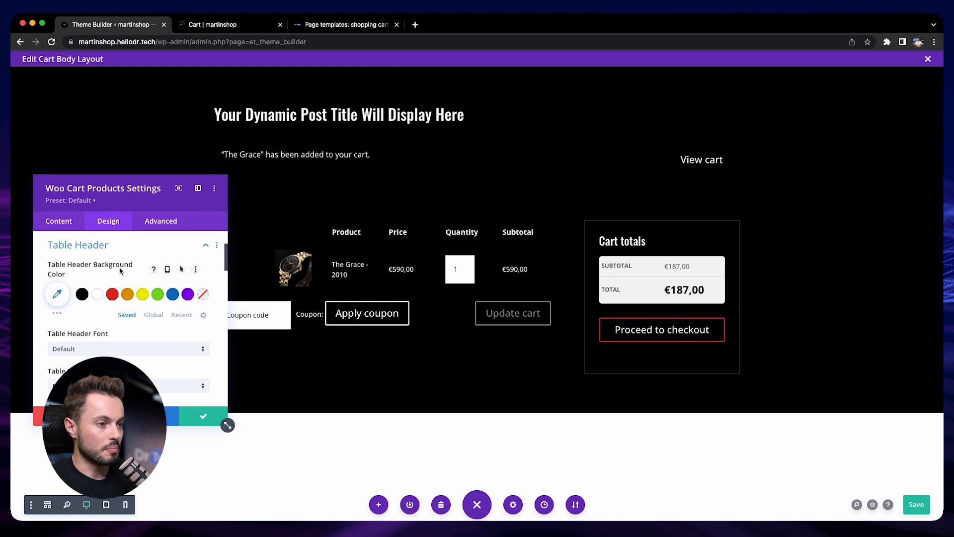
{"action": "left_click", "coordinate": [97, 294]}
{"action": "scroll", "coordinate": [107, 298], "scroll_direction": "down", "scroll_amount": 4}
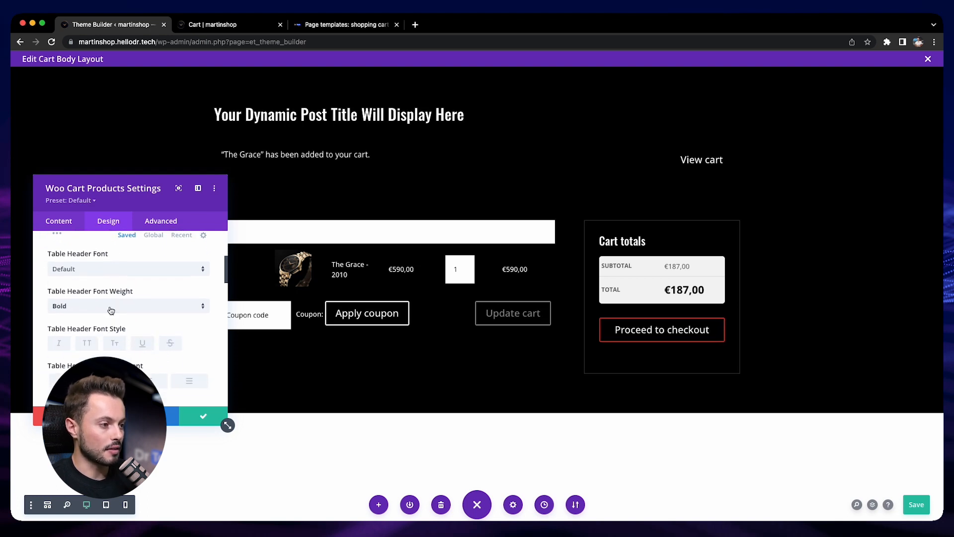
{"action": "left_click", "coordinate": [82, 325]}
{"action": "left_click_drag", "start_coordinate": [141, 182], "coordinate": [800, 184]}
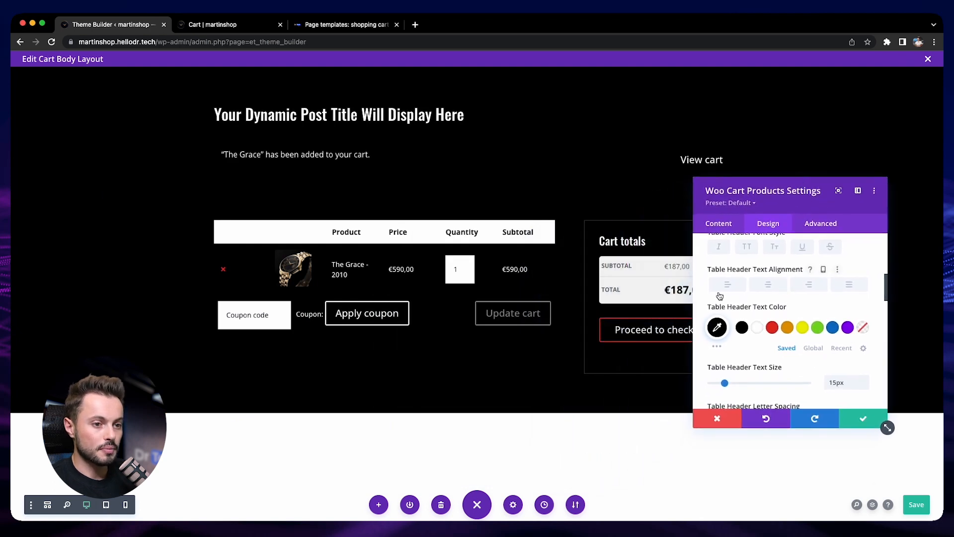
Review the Woo Cart Products design options and Elements visibility toggles, and apply the module's settings.
{"action": "scroll", "coordinate": [705, 299], "scroll_direction": "down", "scroll_amount": 5}
{"action": "scroll", "coordinate": [704, 296], "scroll_direction": "down", "scroll_amount": 4}
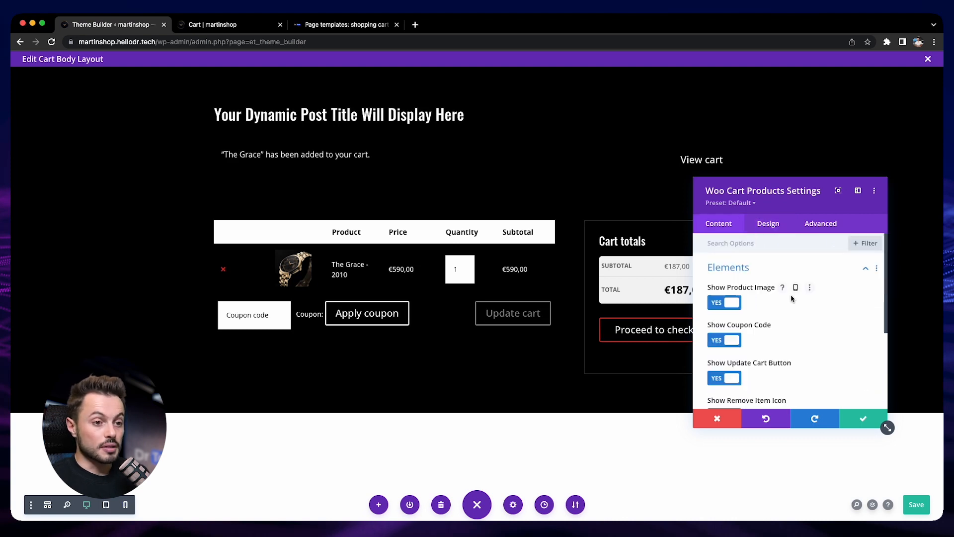
{"action": "scroll", "coordinate": [760, 283], "scroll_direction": "down", "scroll_amount": 1}
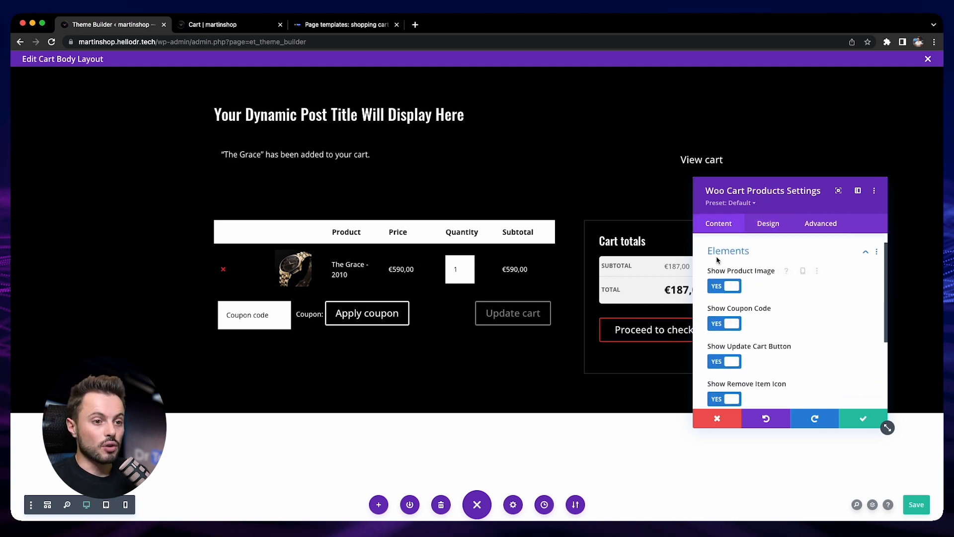
{"action": "left_click", "coordinate": [850, 422]}
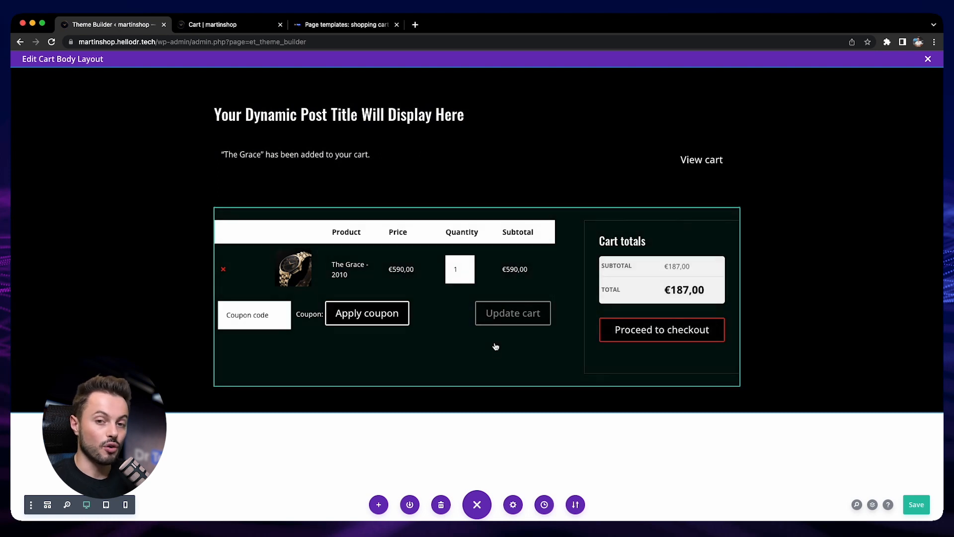
Browse the list of modules that can be inserted below the cart products module.
{"action": "left_click", "coordinate": [383, 316]}
{"action": "scroll", "coordinate": [380, 208], "scroll_direction": "down", "scroll_amount": 5}
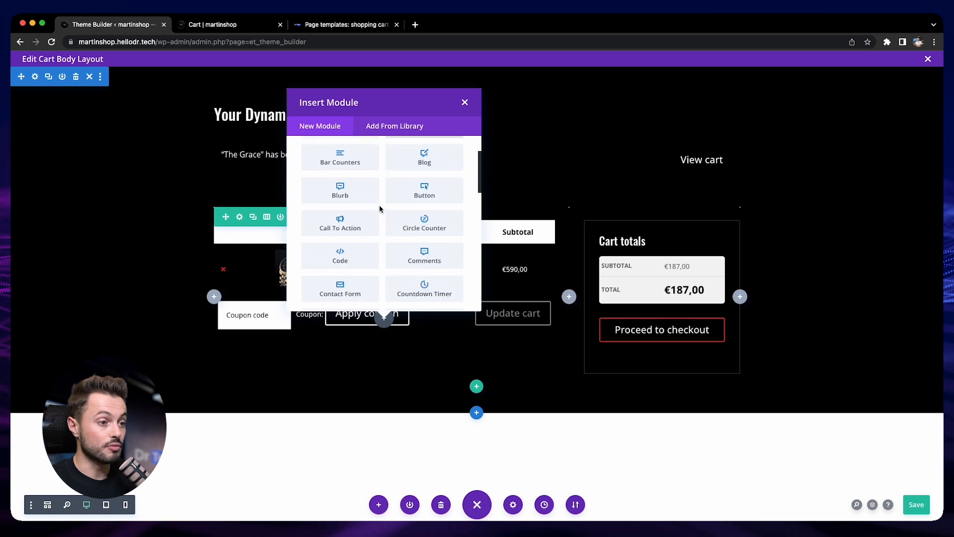
{"action": "scroll", "coordinate": [379, 206], "scroll_direction": "down", "scroll_amount": 1}
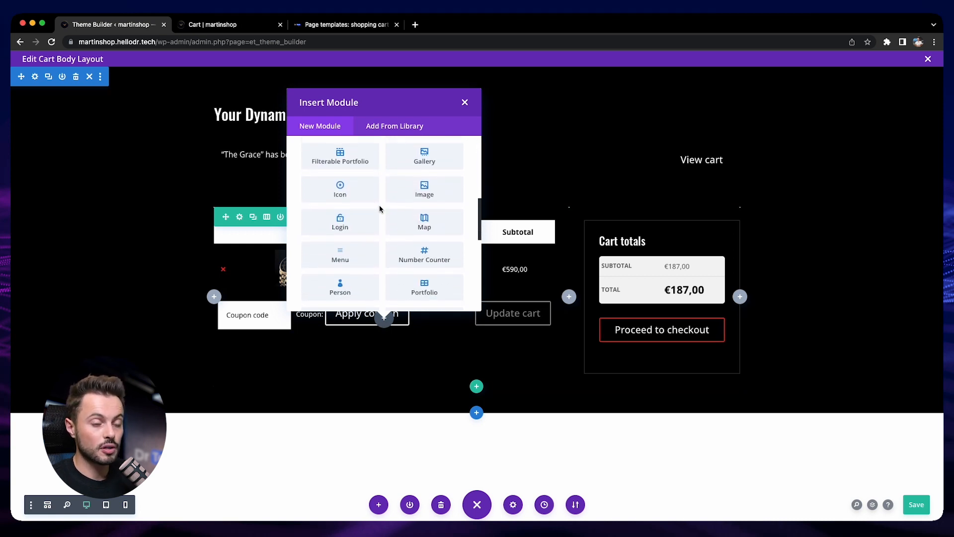
{"action": "key", "text": "Escape"}
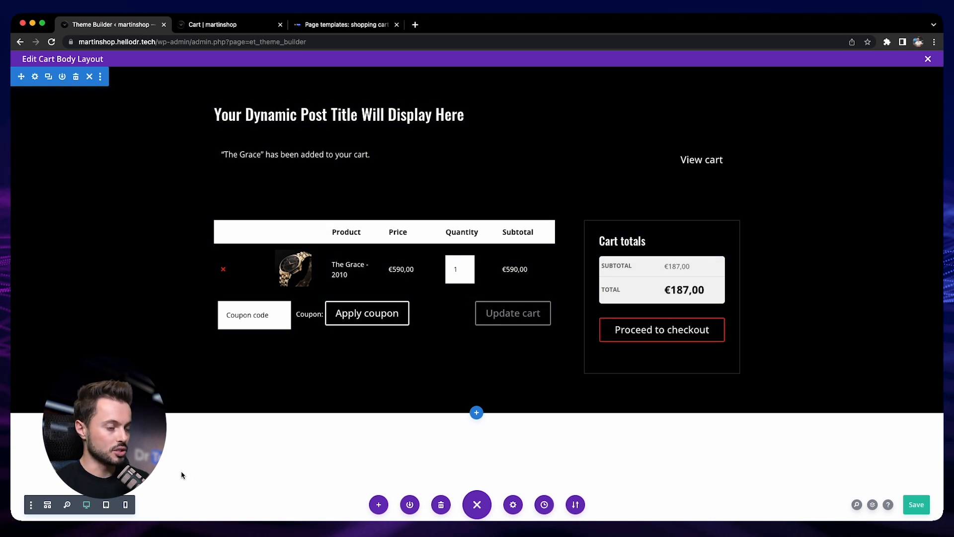
Preview the cart body layout in Tablet View and Phone View, checking the coupon fields and Cart totals.
{"action": "left_click", "coordinate": [106, 504]}
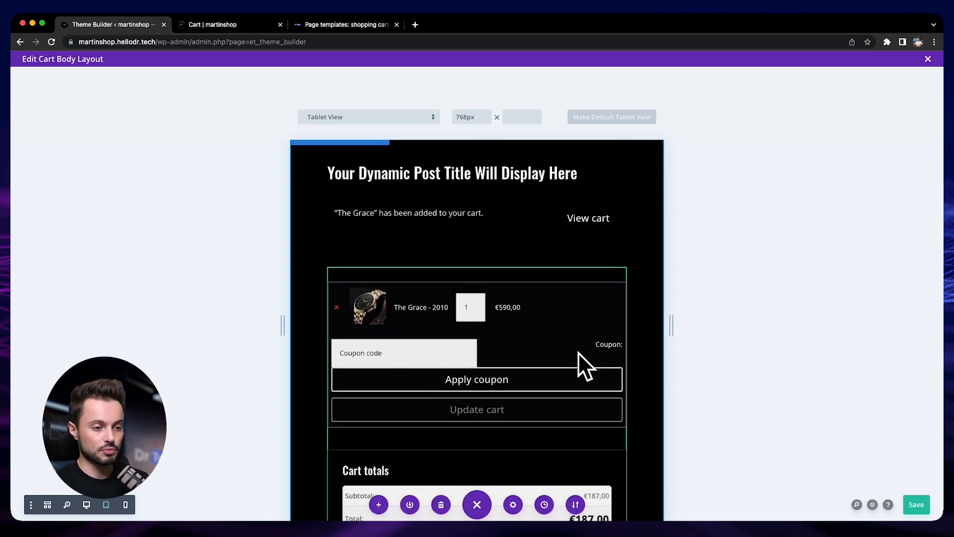
{"action": "left_click", "coordinate": [125, 504]}
{"action": "scroll", "coordinate": [476, 288], "scroll_direction": "down", "scroll_amount": 2}
{"action": "scroll", "coordinate": [476, 288], "scroll_direction": "down", "scroll_amount": 3}
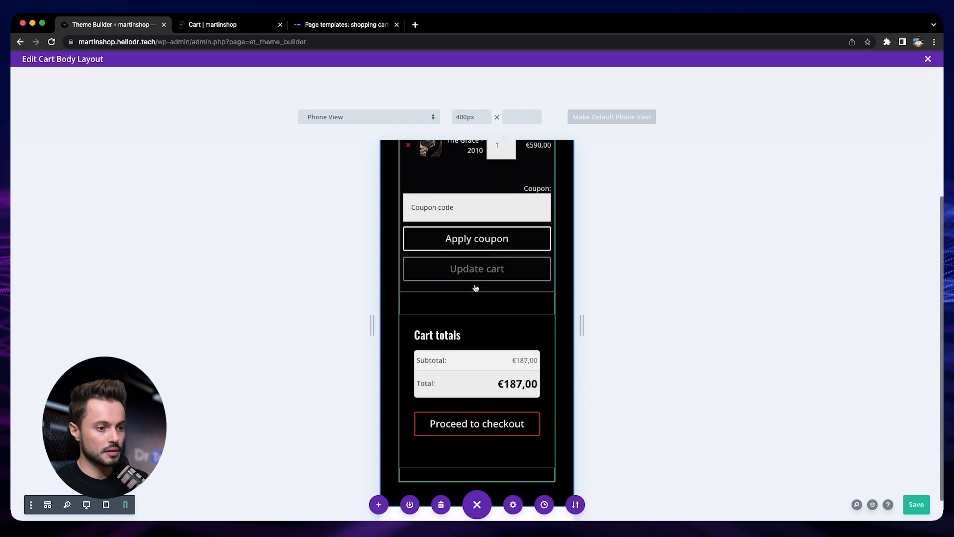
Check the product row and coupon fields of the cart body layout in Phone View and return to Tablet View.
{"action": "scroll", "coordinate": [476, 289], "scroll_direction": "up", "scroll_amount": 5}
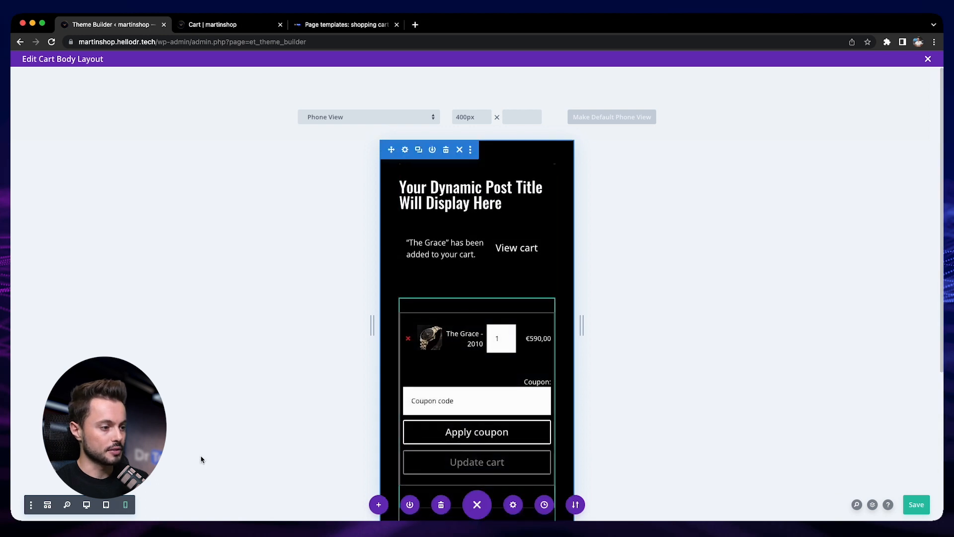
{"action": "scroll", "coordinate": [489, 294], "scroll_direction": "down", "scroll_amount": 4}
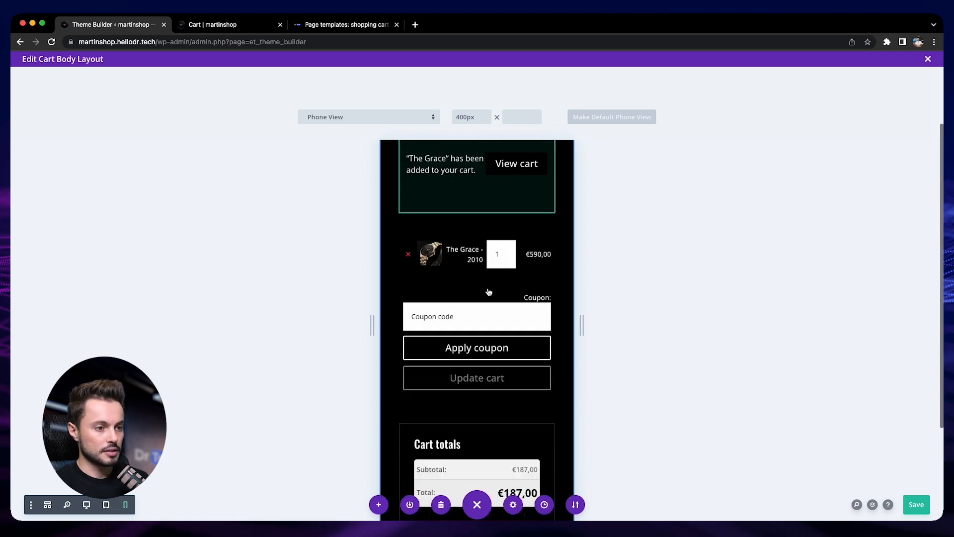
{"action": "scroll", "coordinate": [489, 292], "scroll_direction": "up", "scroll_amount": 3}
{"action": "scroll", "coordinate": [488, 292], "scroll_direction": "up", "scroll_amount": 2}
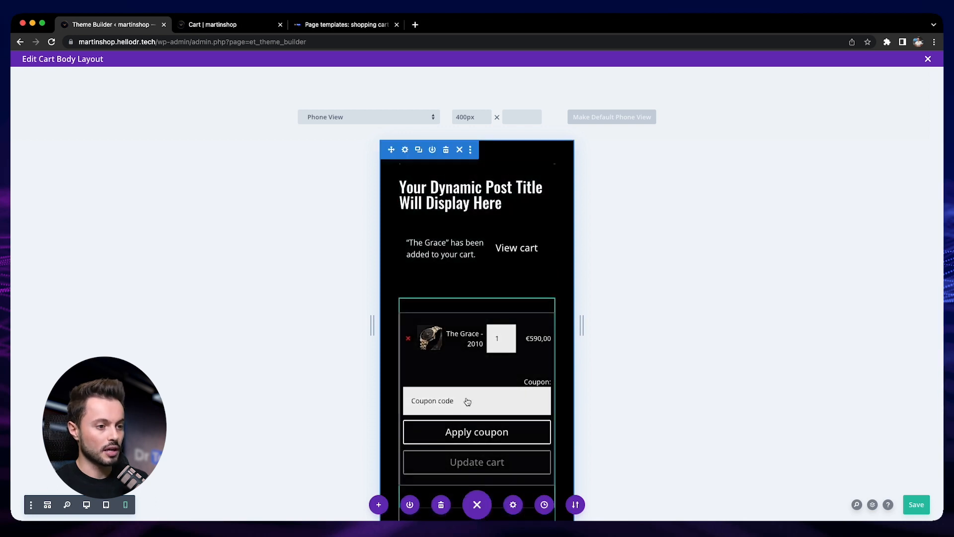
{"action": "left_click", "coordinate": [106, 505]}
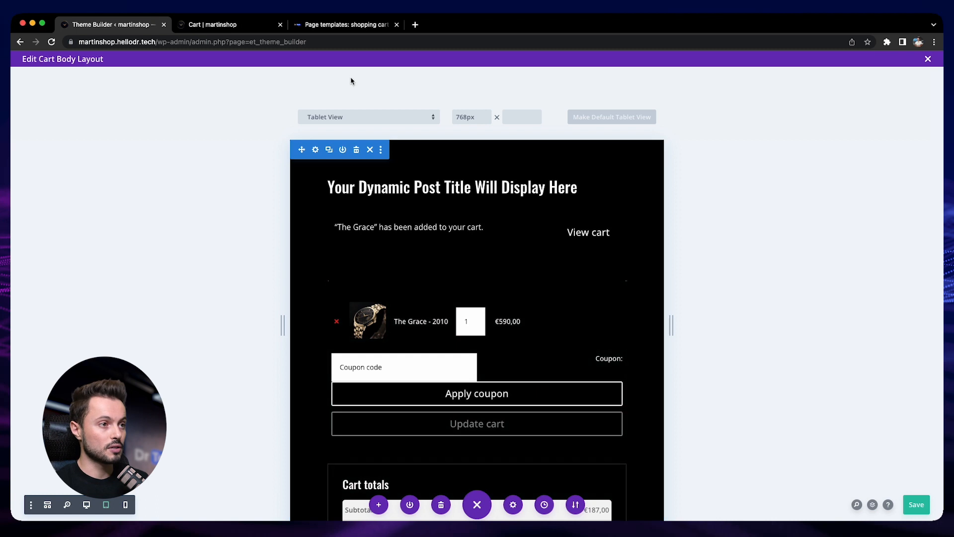
Search the Dr Tech documentation for "css" and open the CSS Snippet article.
{"action": "left_click", "coordinate": [335, 28]}
{"action": "scroll", "coordinate": [419, 168], "scroll_direction": "up", "scroll_amount": 20}
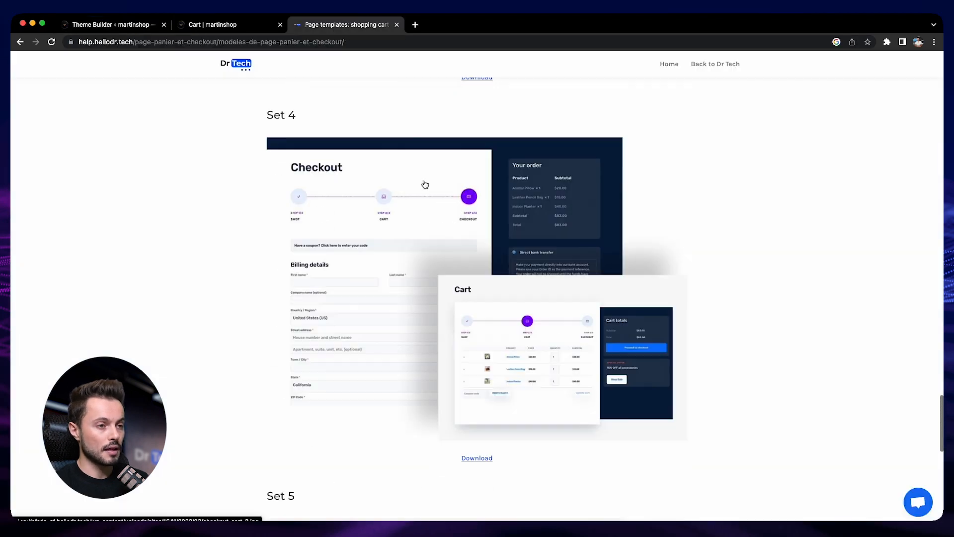
{"action": "scroll", "coordinate": [429, 185], "scroll_direction": "up", "scroll_amount": 10}
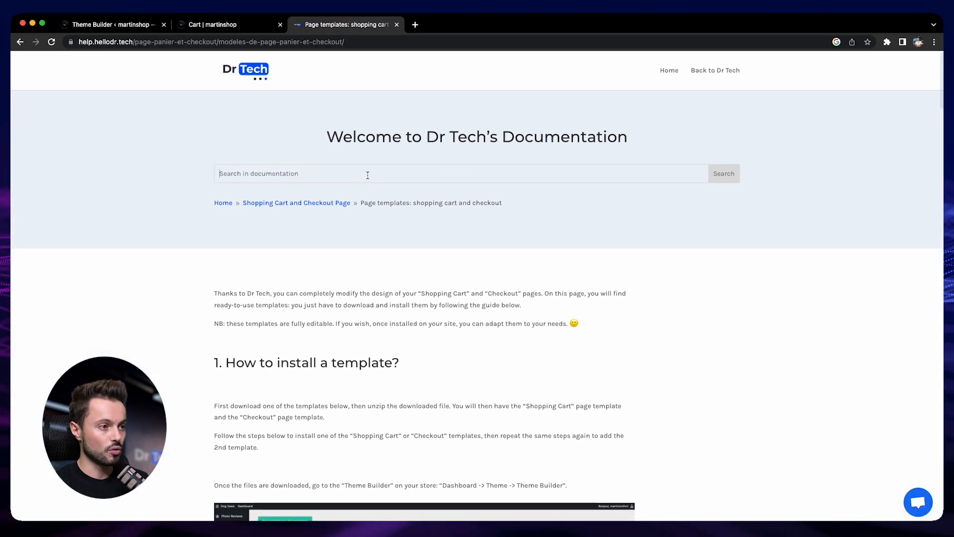
{"action": "left_click", "coordinate": [368, 175]}
{"action": "type", "text": "css"}
{"action": "key", "text": "Return"}
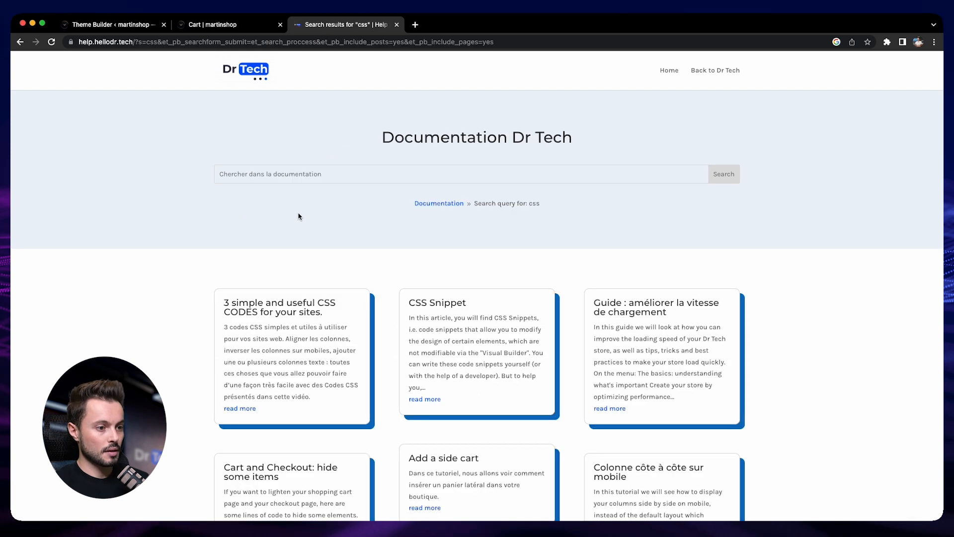
{"action": "left_click", "coordinate": [437, 306]}
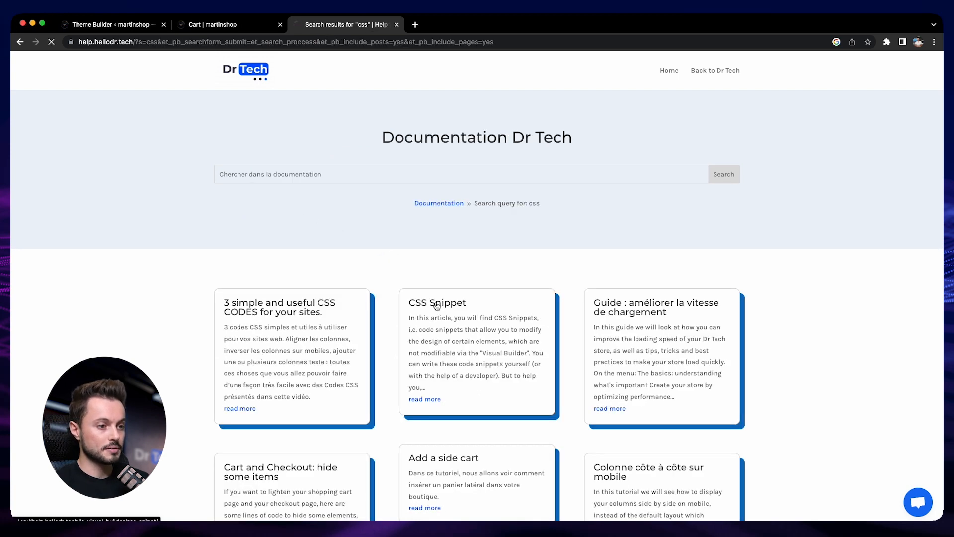
Copy the Cart page CSS snippet that makes the coupon field full width on tablet.
{"action": "scroll", "coordinate": [416, 291], "scroll_direction": "down", "scroll_amount": 3}
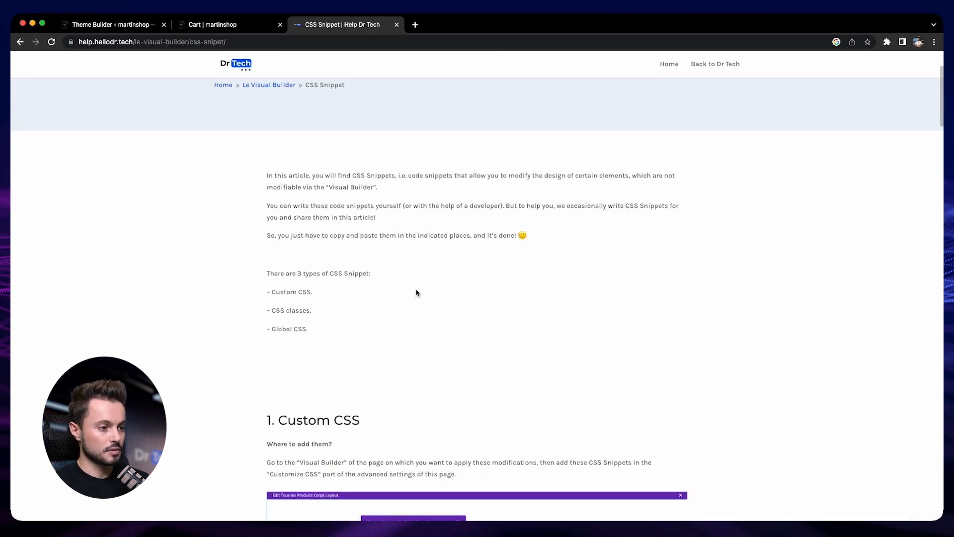
{"action": "scroll", "coordinate": [417, 292], "scroll_direction": "down", "scroll_amount": 5}
{"action": "scroll", "coordinate": [416, 292], "scroll_direction": "down", "scroll_amount": 13}
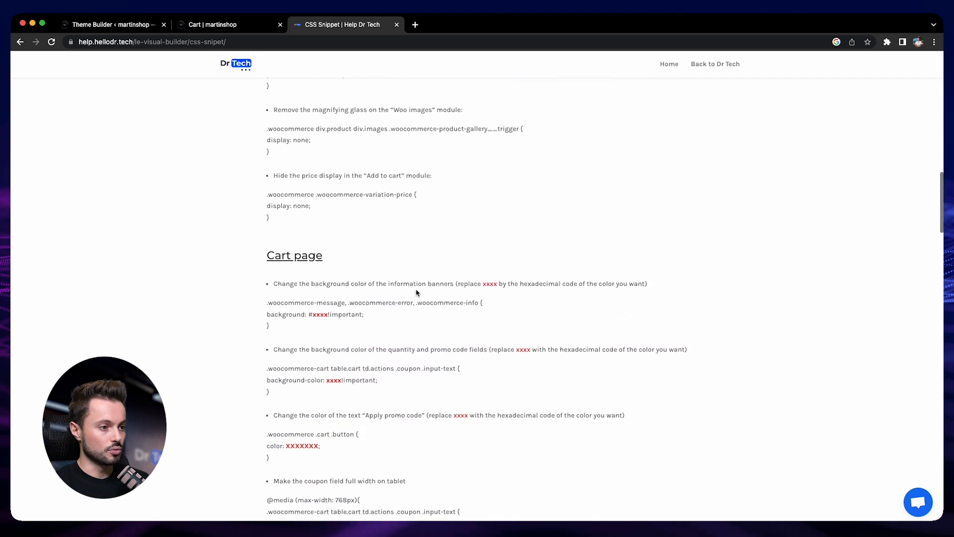
{"action": "scroll", "coordinate": [348, 349], "scroll_direction": "down", "scroll_amount": 3}
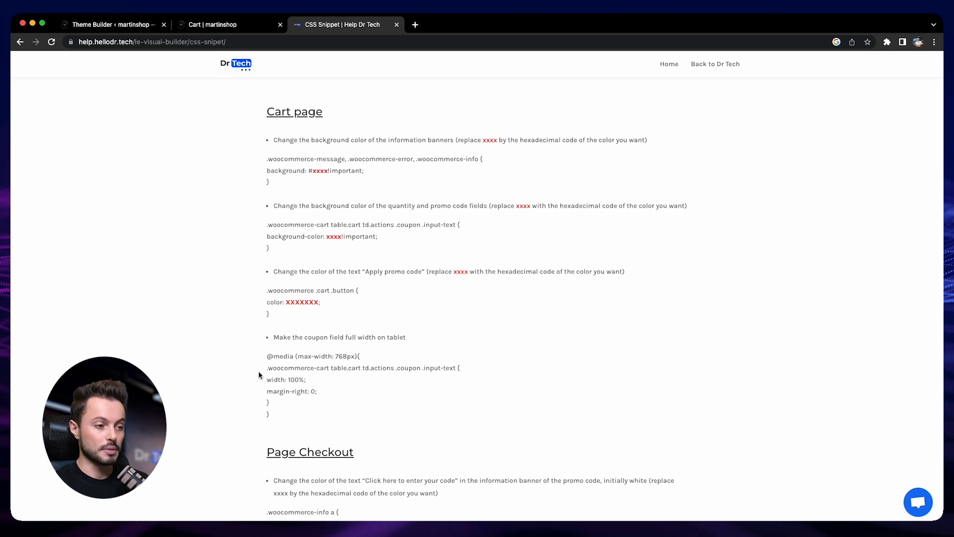
{"action": "left_click_drag", "start_coordinate": [267, 355], "coordinate": [297, 415]}
{"action": "key", "text": "super+c"}
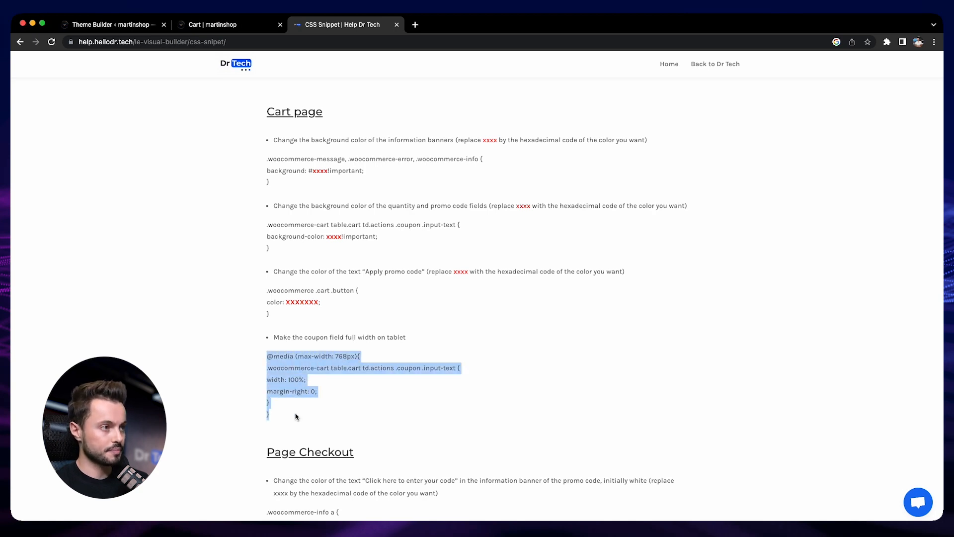
Back in the Theme Builder, paste the copied snippet into the cart body template's Custom CSS, save the settings and switch to desktop view.
{"action": "left_click", "coordinate": [114, 25]}
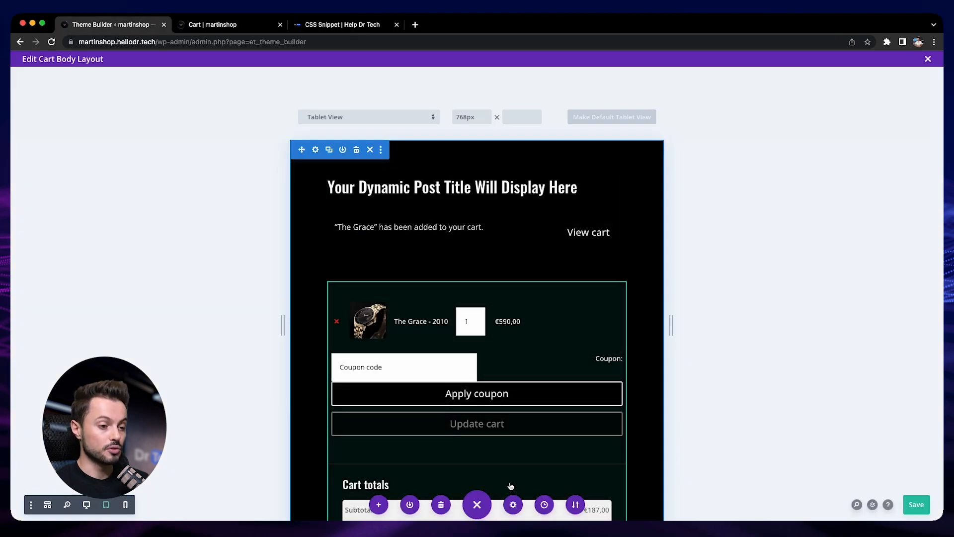
{"action": "left_click", "coordinate": [513, 504]}
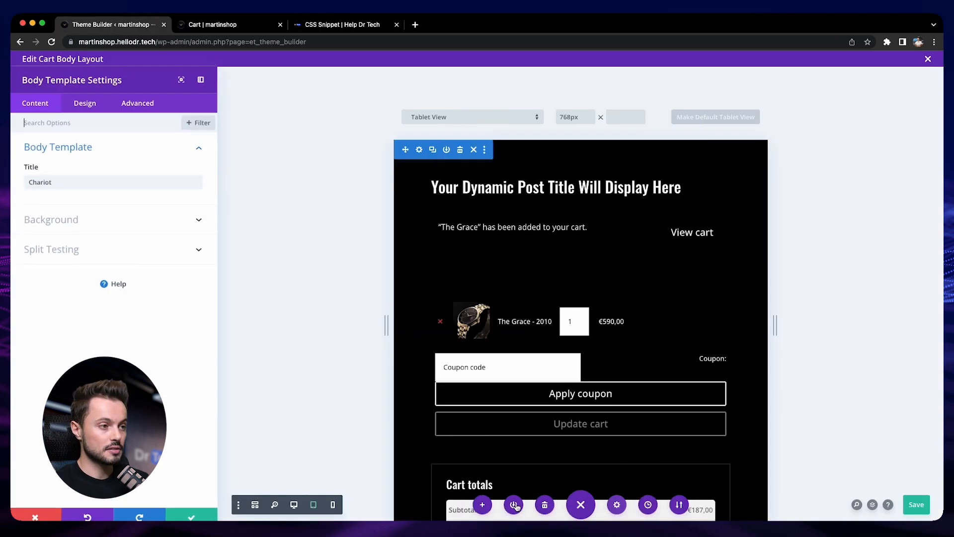
{"action": "left_click", "coordinate": [153, 106]}
{"action": "left_click", "coordinate": [119, 151]}
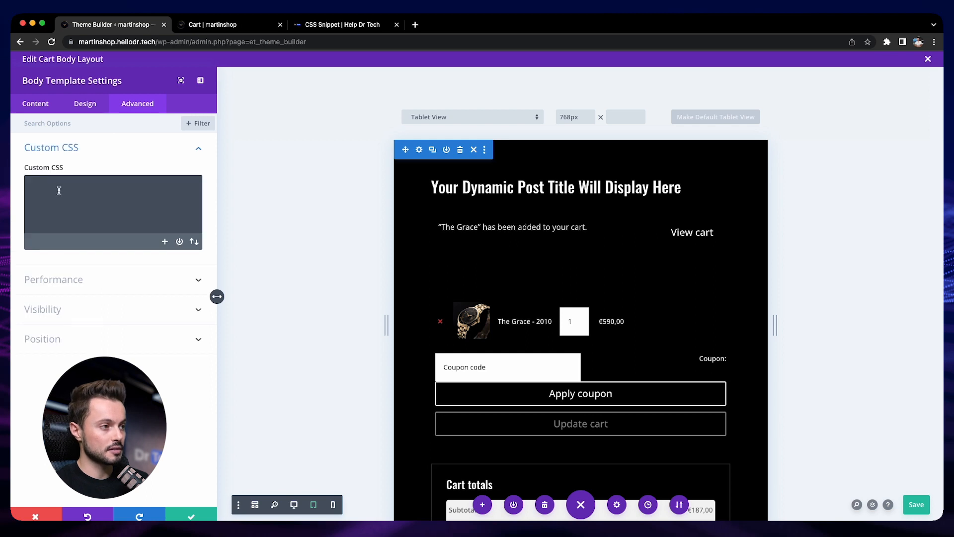
{"action": "key", "text": "super+v"}
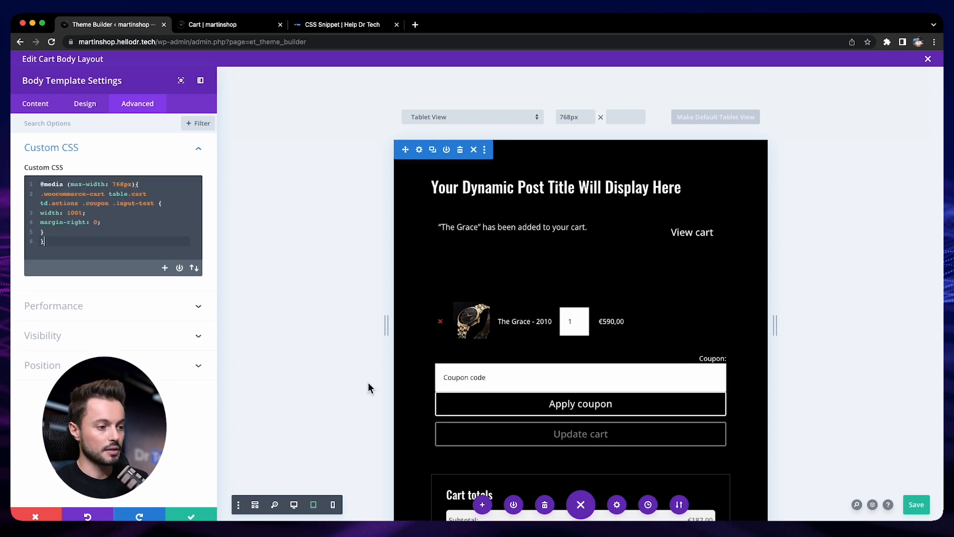
{"action": "left_click", "coordinate": [185, 517]}
{"action": "left_click", "coordinate": [86, 504]}
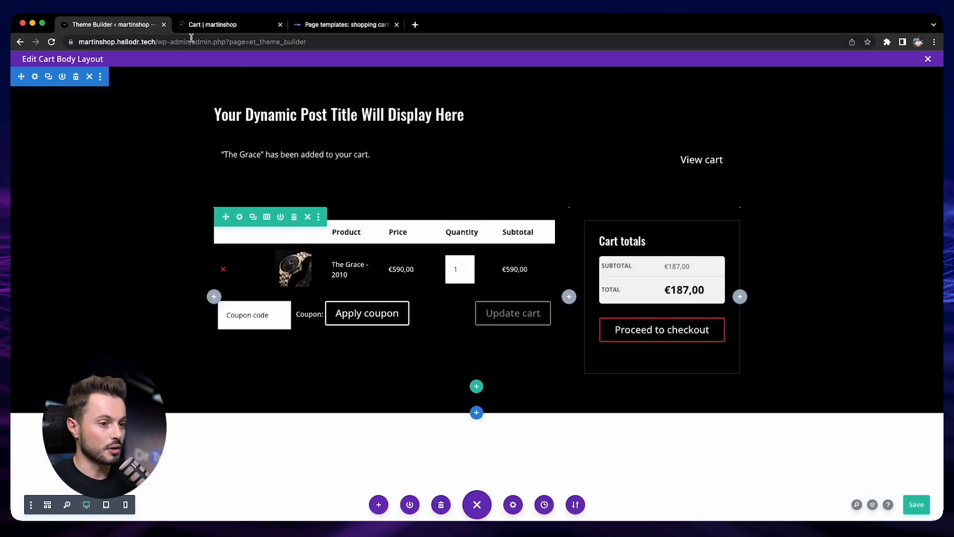
Look at the store's live checkout page and close the cart body layout editor.
{"action": "left_click", "coordinate": [198, 24]}
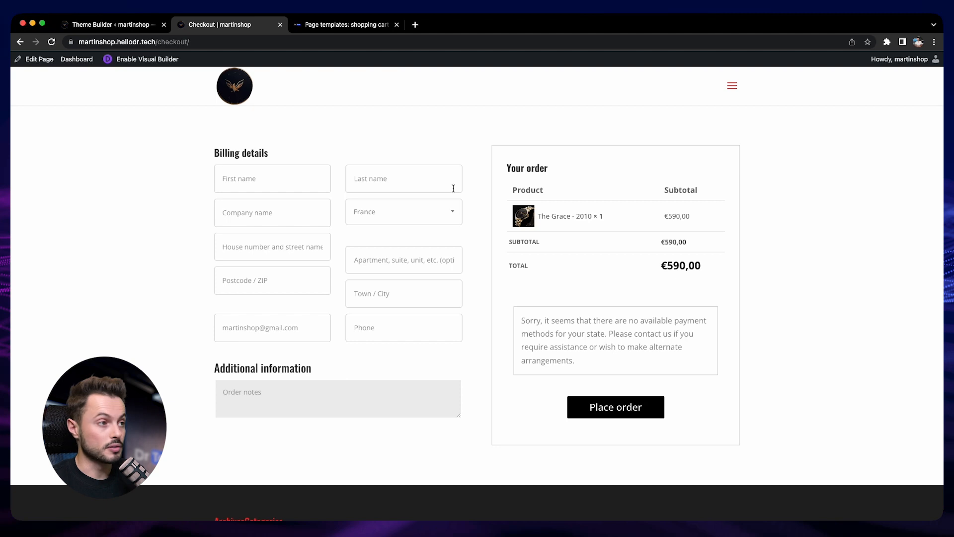
{"action": "left_click", "coordinate": [100, 26]}
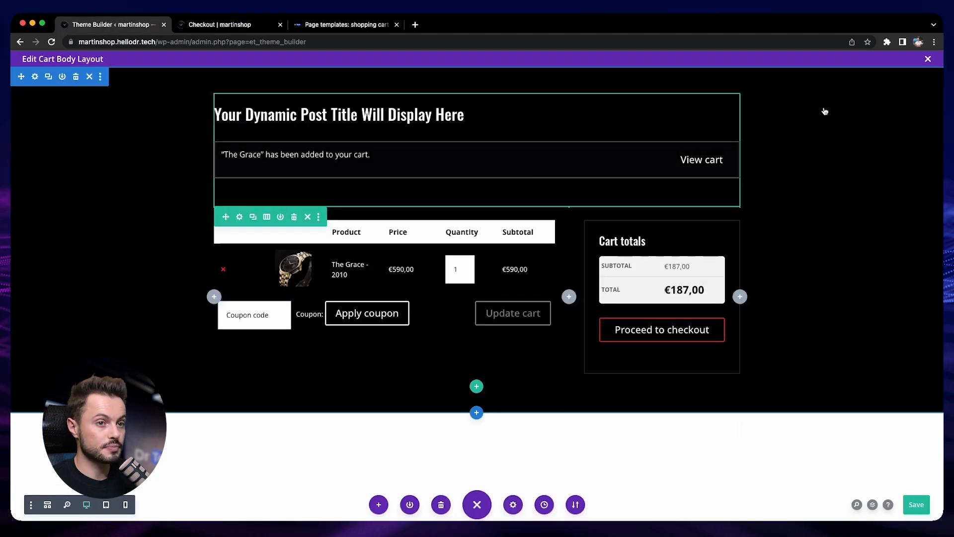
{"action": "left_click", "coordinate": [927, 67]}
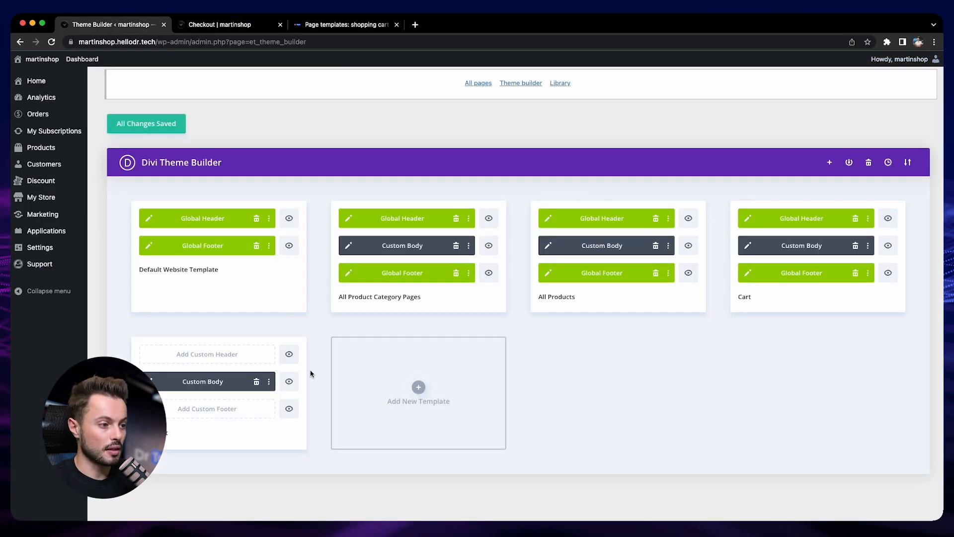
Assign the Global Header and Global Footer to the Checkout template, save the changes and open its Custom Body for editing.
{"action": "left_click_drag", "start_coordinate": [196, 217], "coordinate": [204, 356]}
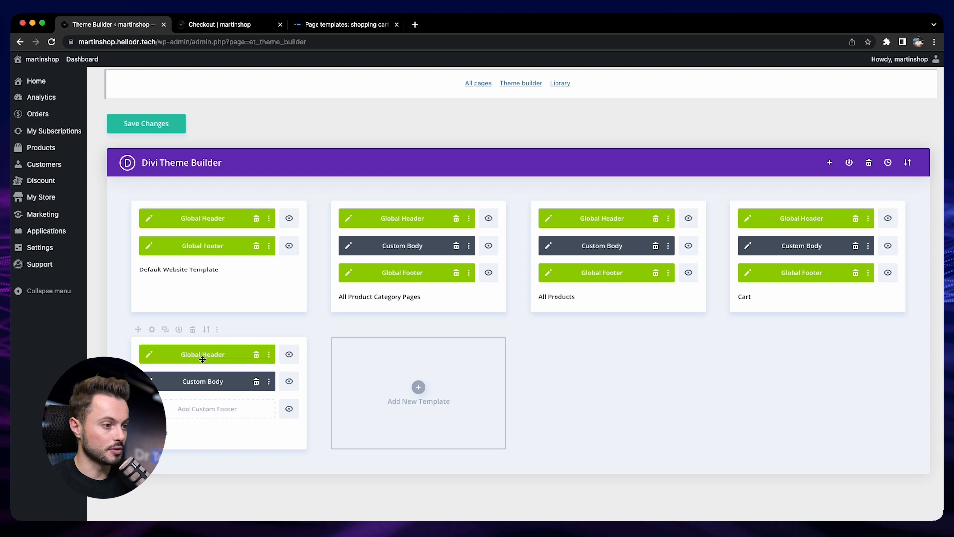
{"action": "left_click_drag", "start_coordinate": [213, 247], "coordinate": [217, 412]}
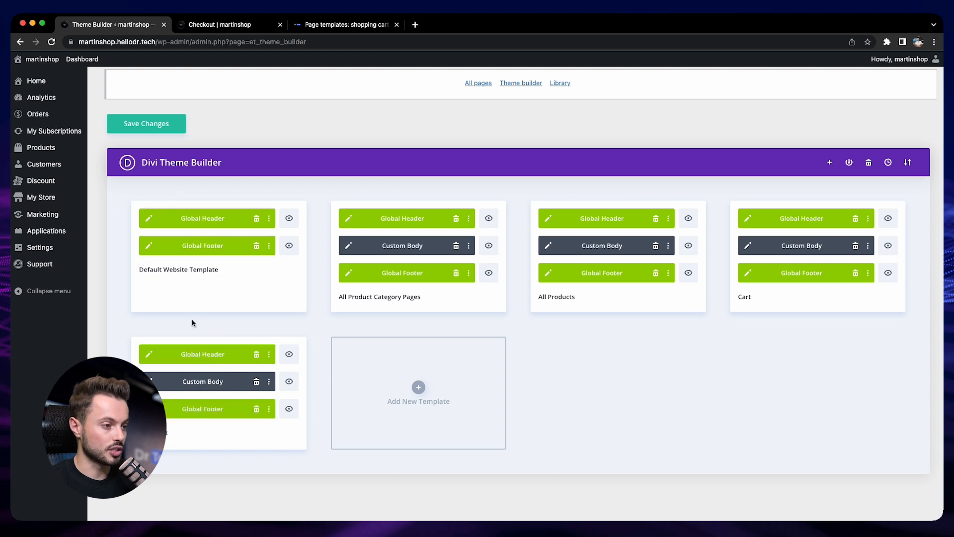
{"action": "left_click", "coordinate": [163, 131]}
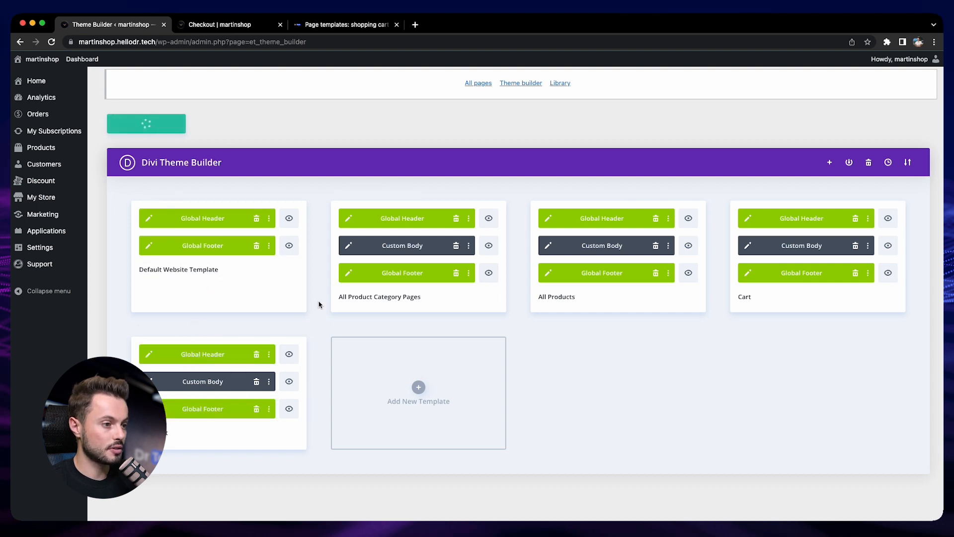
{"action": "left_click", "coordinate": [149, 381]}
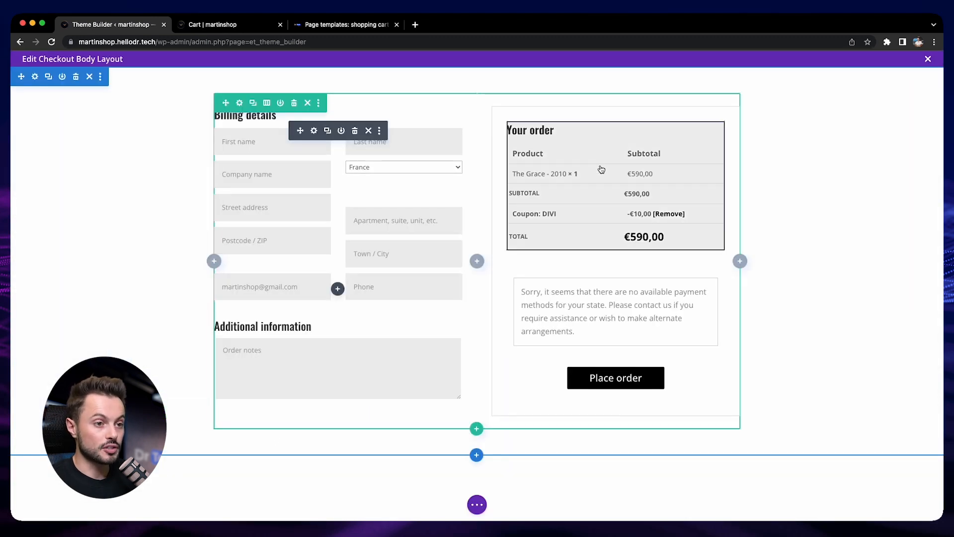
Examine the settings of the Woo Checkout Billing, Information, Details and Payment modules in the checkout body layout.
{"action": "left_click", "coordinate": [314, 131]}
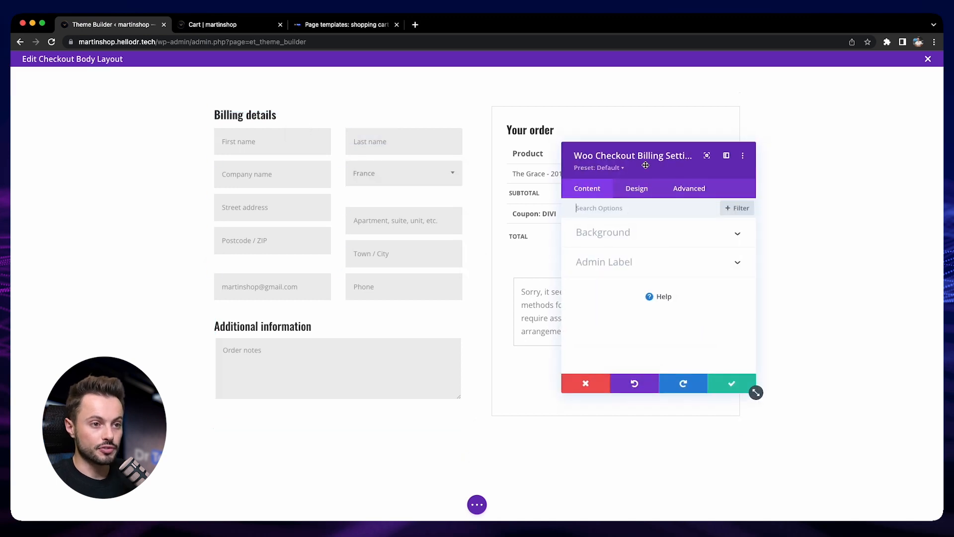
{"action": "left_click", "coordinate": [391, 364]}
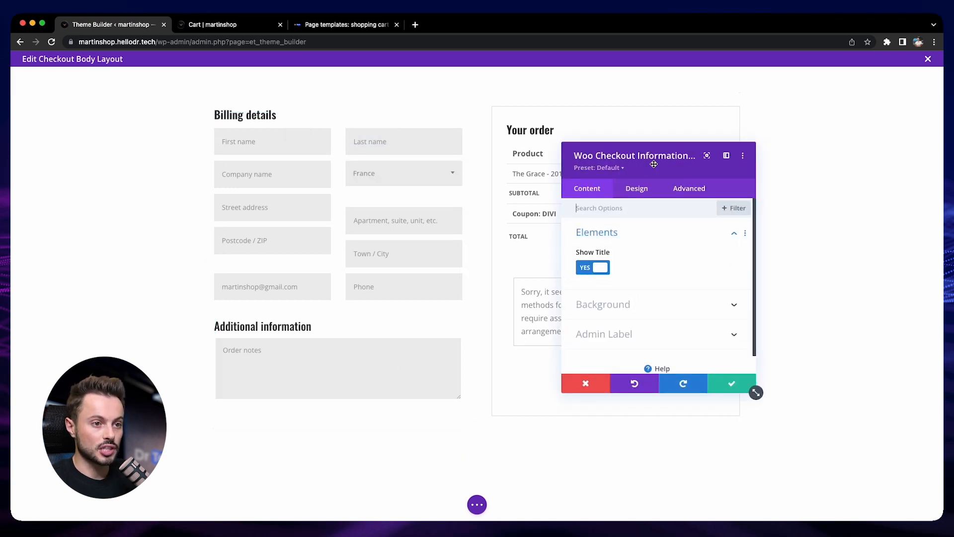
{"action": "left_click", "coordinate": [536, 148]}
{"action": "left_click_drag", "start_coordinate": [756, 391], "coordinate": [360, 394]}
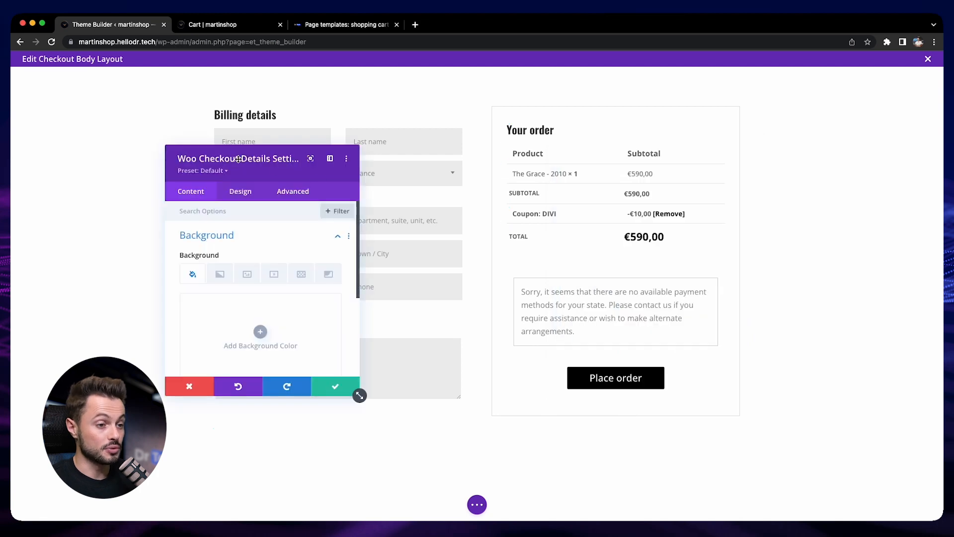
{"action": "left_click", "coordinate": [566, 312]}
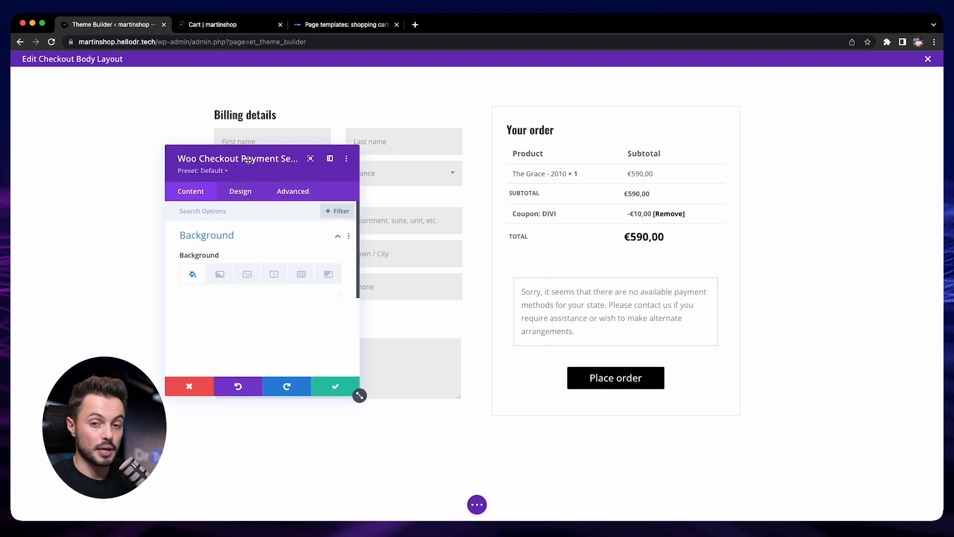
{"action": "left_click", "coordinate": [335, 397]}
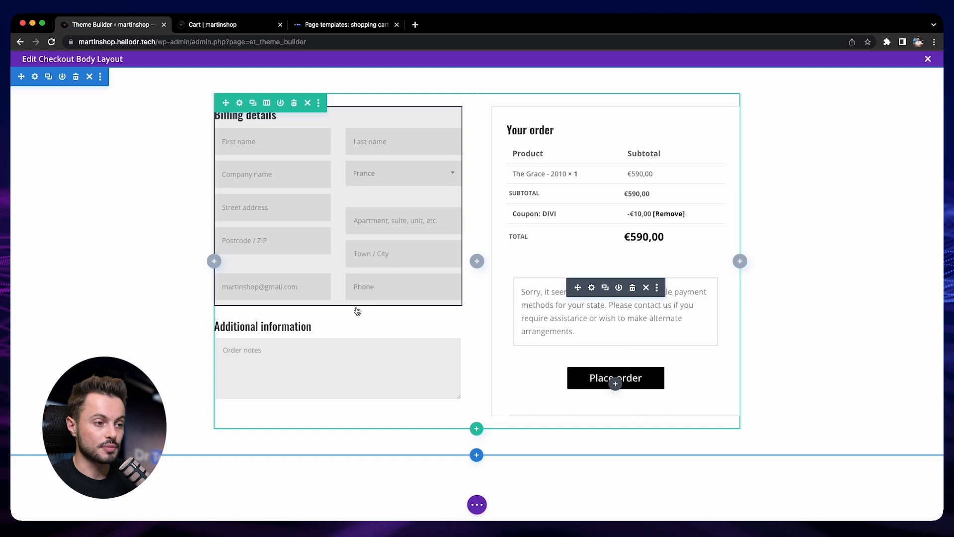
Insert a Woo Checkout Shipping module below the Additional information section, review its fields and delete the module.
{"action": "left_click", "coordinate": [338, 384]}
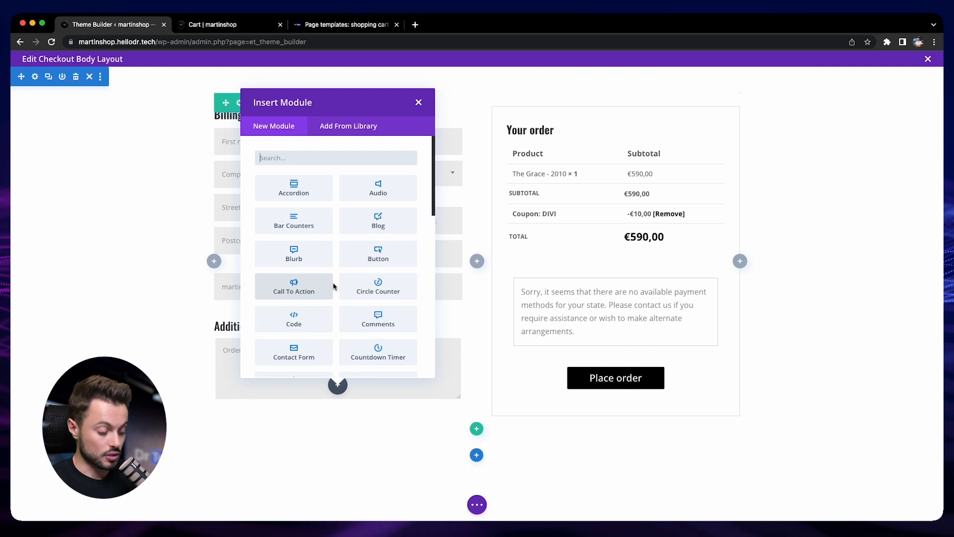
{"action": "type", "text": "woo che"}
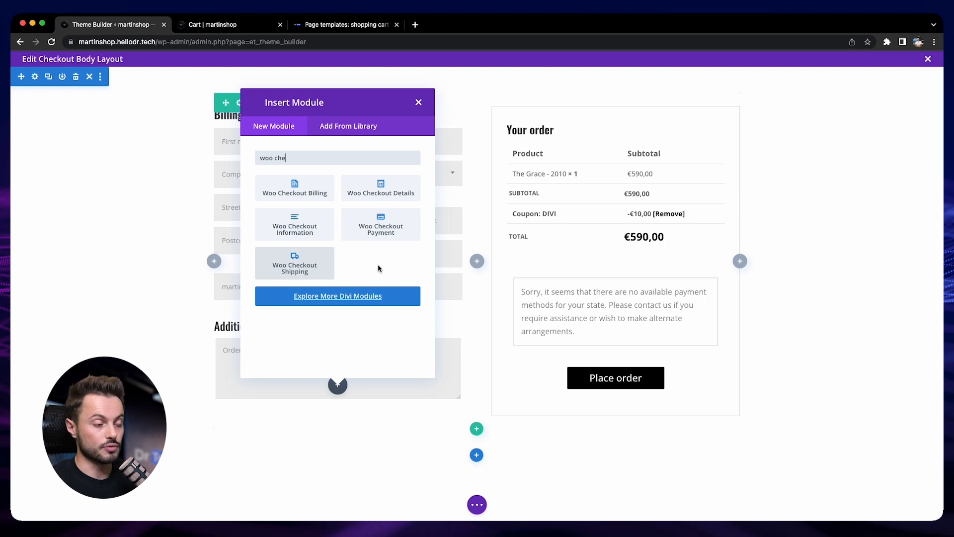
{"action": "left_click", "coordinate": [309, 270]}
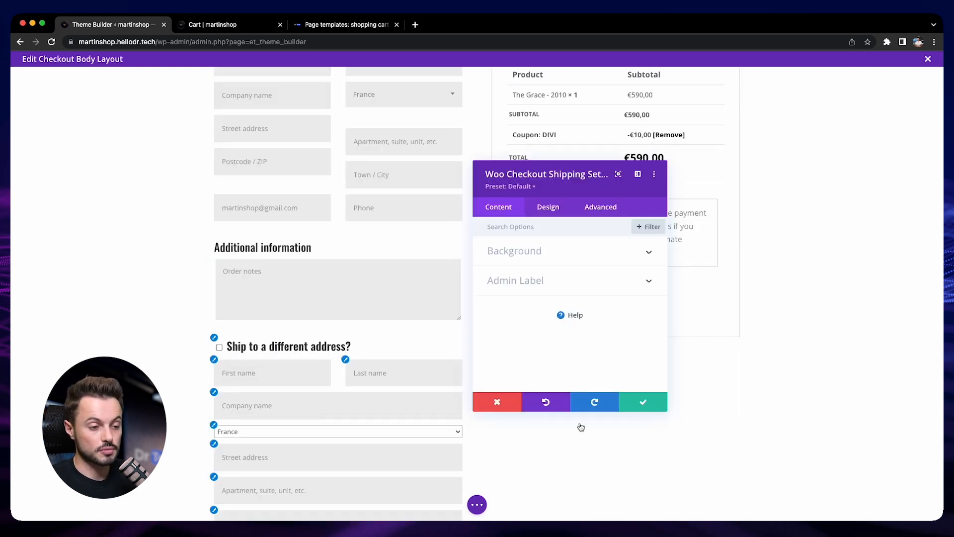
{"action": "key", "text": "Escape"}
{"action": "scroll", "coordinate": [437, 403], "scroll_direction": "up", "scroll_amount": 2}
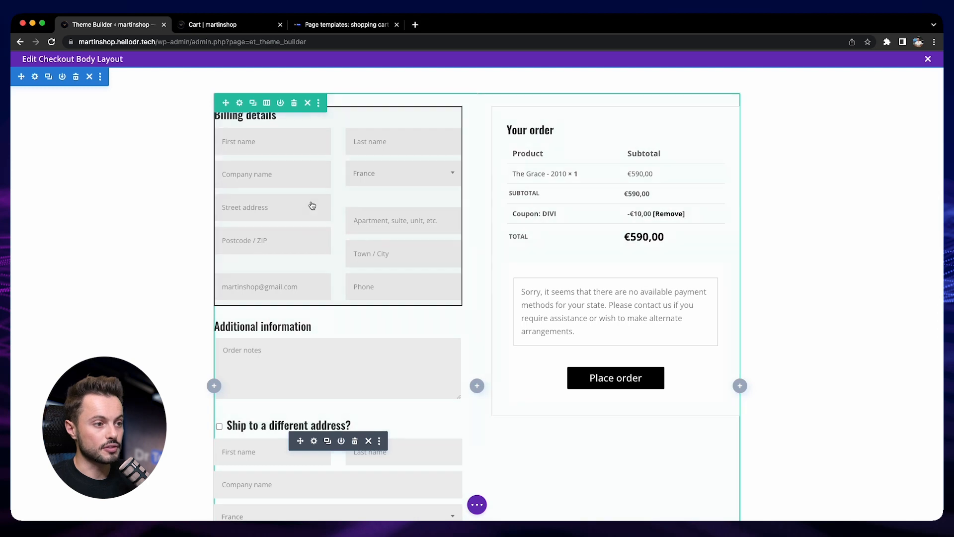
{"action": "scroll", "coordinate": [309, 193], "scroll_direction": "down", "scroll_amount": 4}
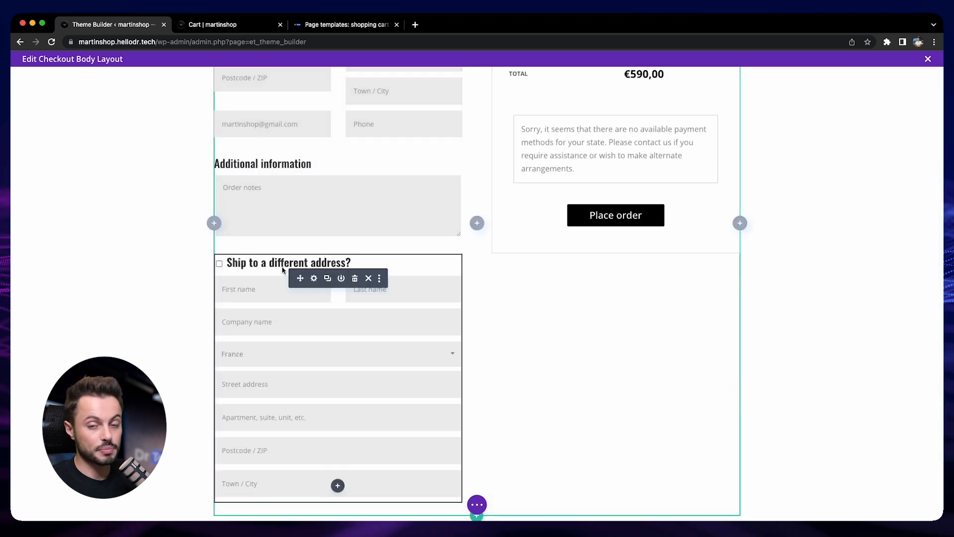
{"action": "left_click", "coordinate": [355, 279]}
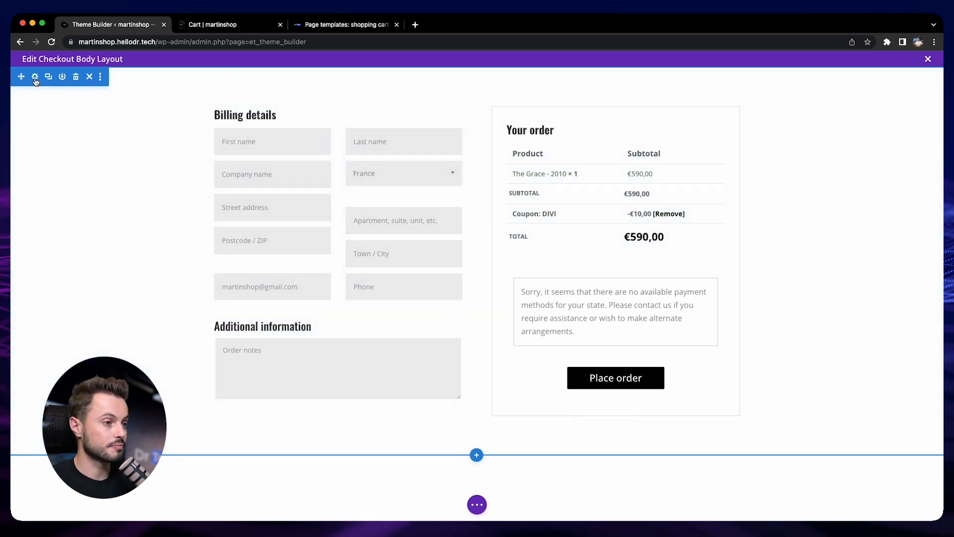
Set the background colour of the checkout section to black and save the section settings.
{"action": "left_click", "coordinate": [35, 77]}
{"action": "left_click", "coordinate": [514, 296]}
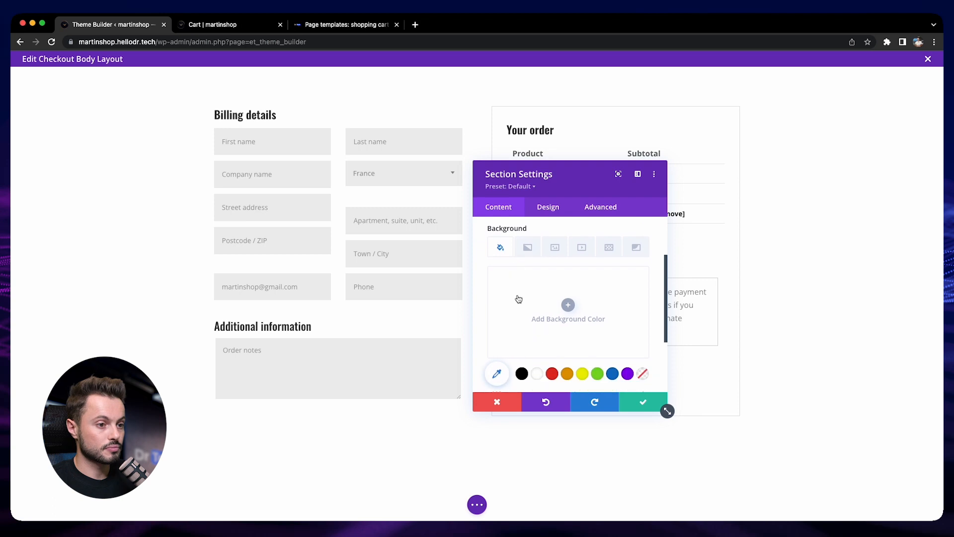
{"action": "left_click", "coordinate": [526, 375]}
{"action": "left_click", "coordinate": [641, 401]}
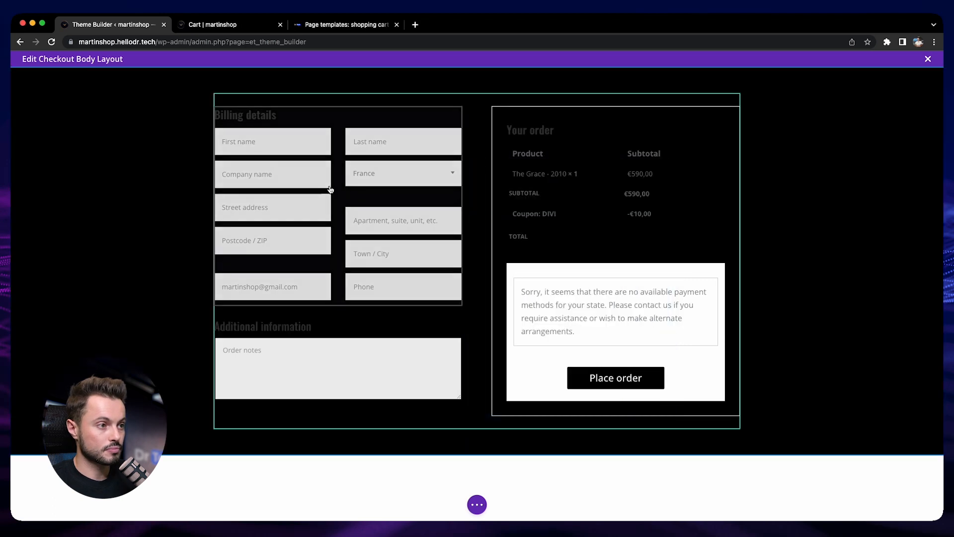
Set the title text colour of the Woo Checkout Billing and Woo Checkout Information modules to white.
{"action": "left_click", "coordinate": [319, 128]}
{"action": "mouse_move", "coordinate": [218, 107]}
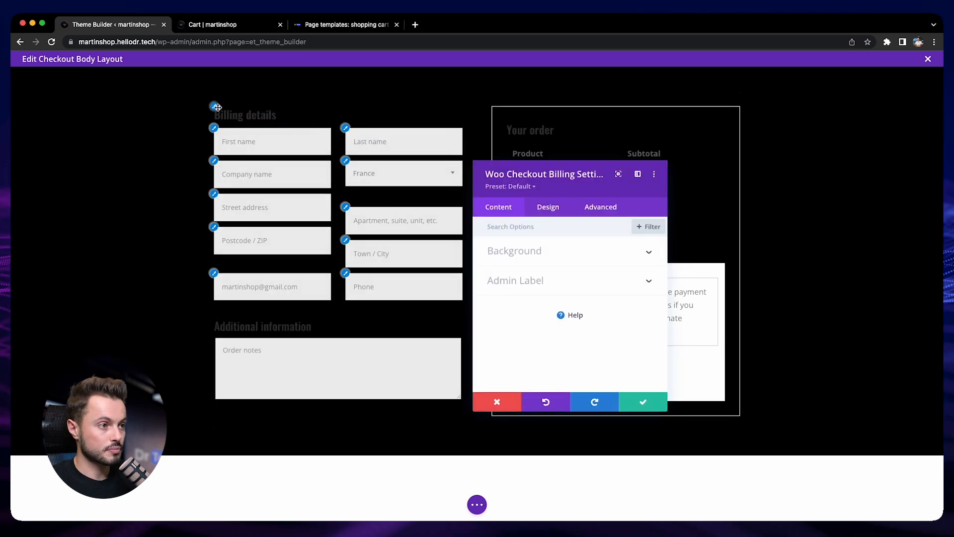
{"action": "left_click", "coordinate": [549, 207]}
{"action": "left_click", "coordinate": [557, 240]}
{"action": "scroll", "coordinate": [557, 288], "scroll_direction": "down", "scroll_amount": 3}
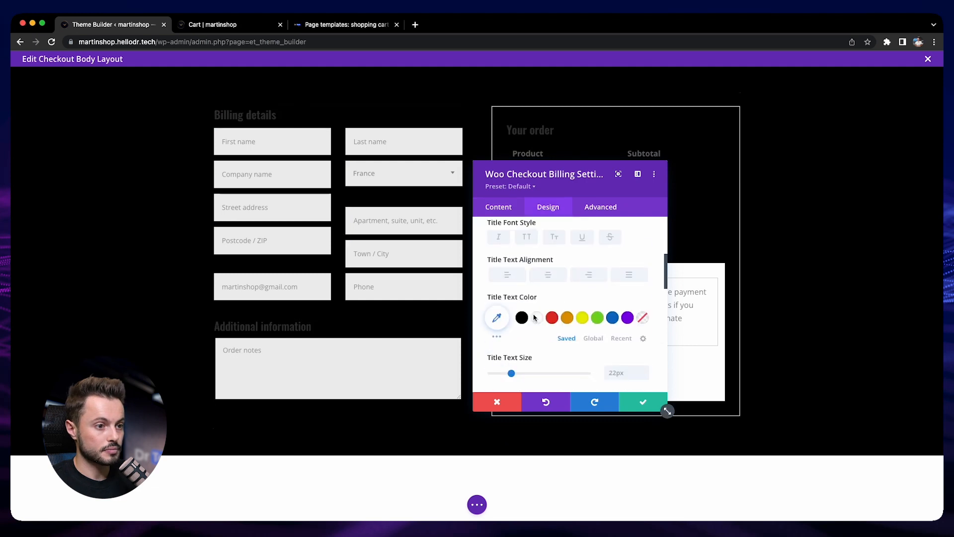
{"action": "left_click", "coordinate": [541, 320]}
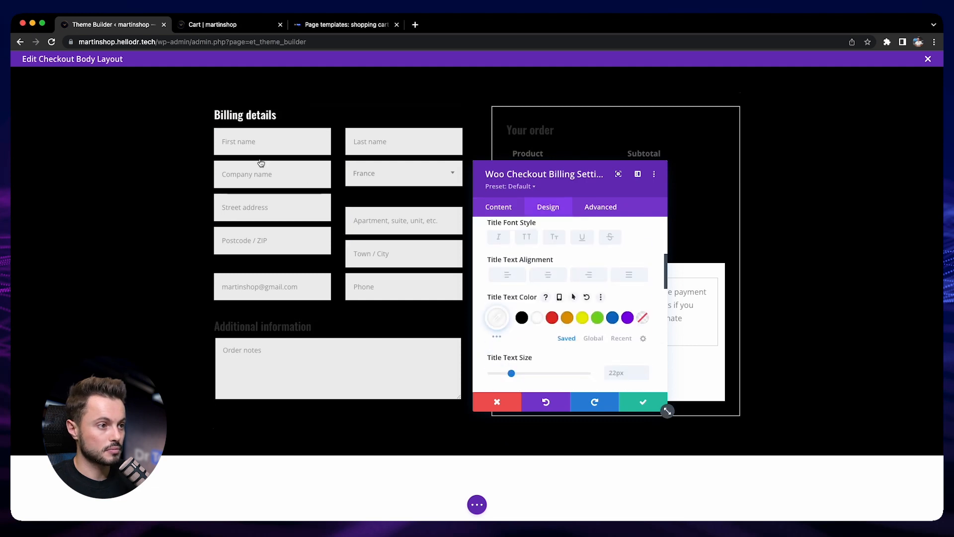
{"action": "left_click", "coordinate": [216, 322]}
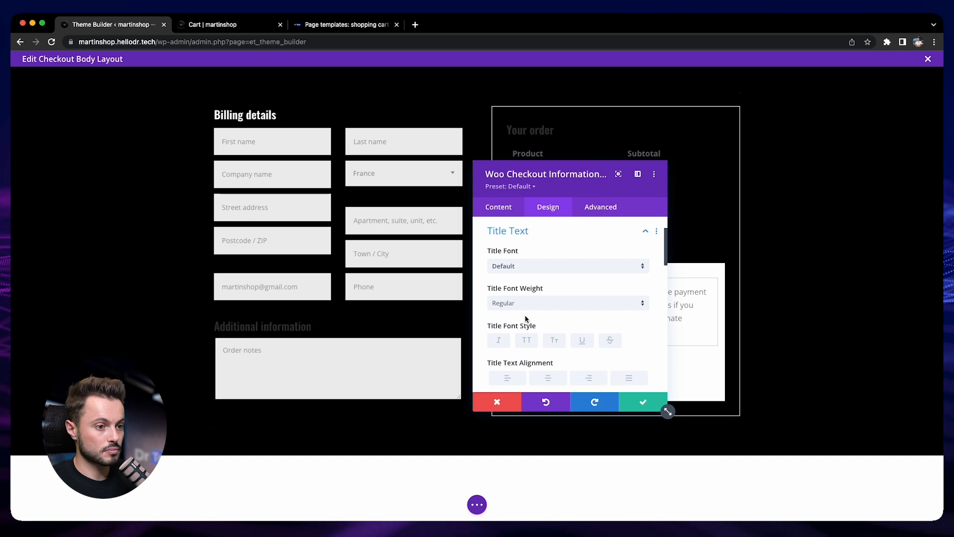
{"action": "left_click", "coordinate": [536, 295]}
Set the title text and column label text colours of the Woo Checkout Details module to white.
{"action": "left_click_drag", "start_coordinate": [558, 185], "coordinate": [197, 201]}
{"action": "left_click", "coordinate": [516, 139]}
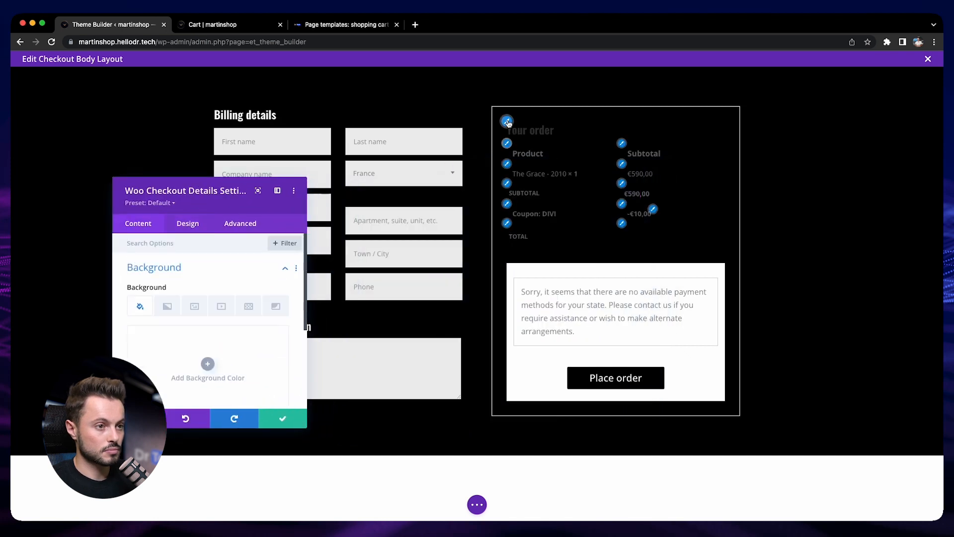
{"action": "scroll", "coordinate": [202, 303], "scroll_direction": "down", "scroll_amount": 3}
{"action": "left_click", "coordinate": [177, 358]}
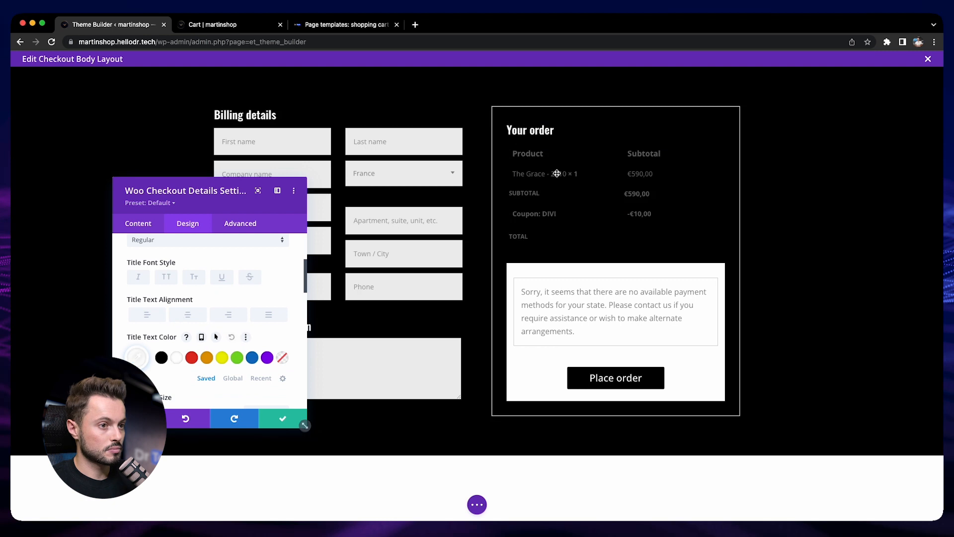
{"action": "left_click", "coordinate": [507, 143]}
{"action": "scroll", "coordinate": [232, 278], "scroll_direction": "down", "scroll_amount": 3}
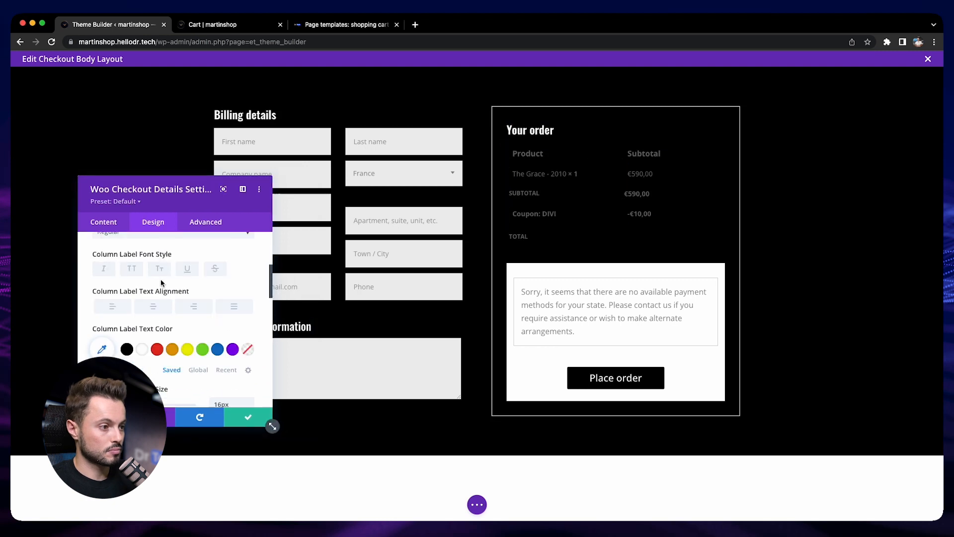
{"action": "left_click", "coordinate": [141, 349]}
Set the body text and link text colours of the Woo Checkout Details module to white and save its settings.
{"action": "left_click", "coordinate": [507, 165]}
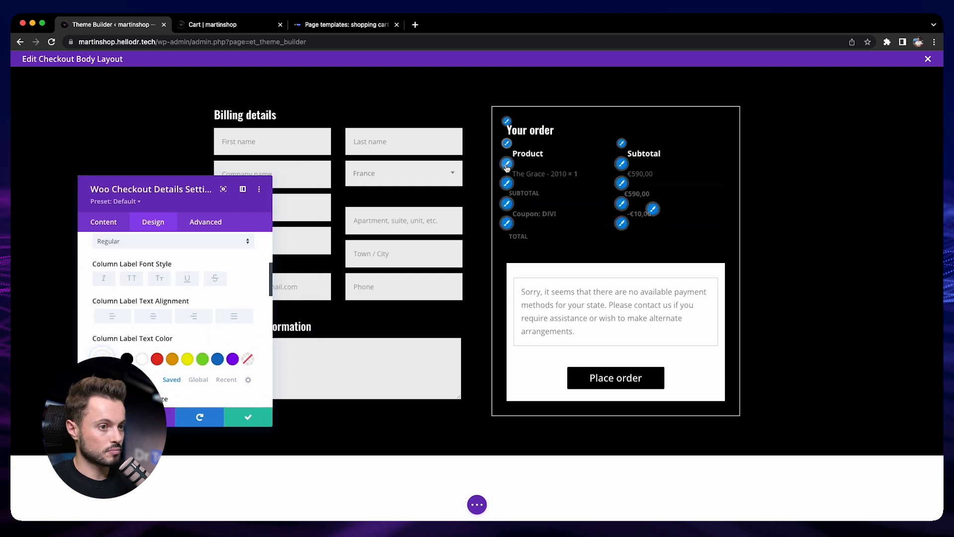
{"action": "scroll", "coordinate": [152, 324], "scroll_direction": "down", "scroll_amount": 2}
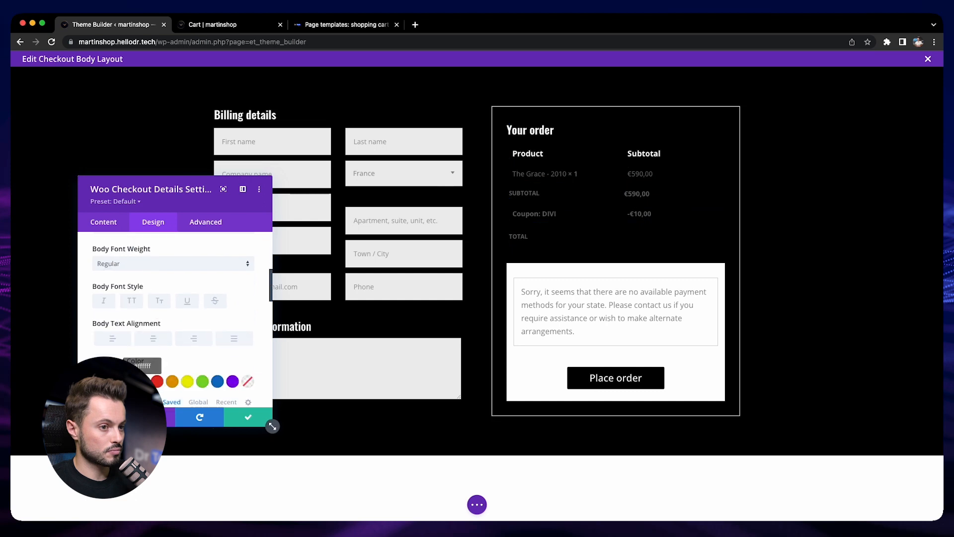
{"action": "left_click", "coordinate": [141, 381]}
{"action": "scroll", "coordinate": [201, 278], "scroll_direction": "up", "scroll_amount": 4}
{"action": "left_click", "coordinate": [214, 294]}
{"action": "scroll", "coordinate": [174, 298], "scroll_direction": "down", "scroll_amount": 3}
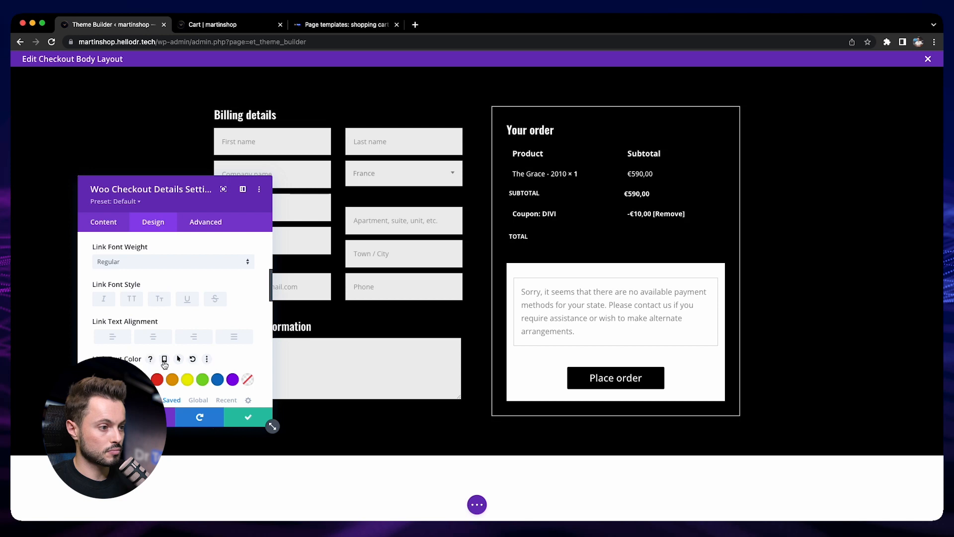
{"action": "scroll", "coordinate": [174, 366], "scroll_direction": "down", "scroll_amount": 2}
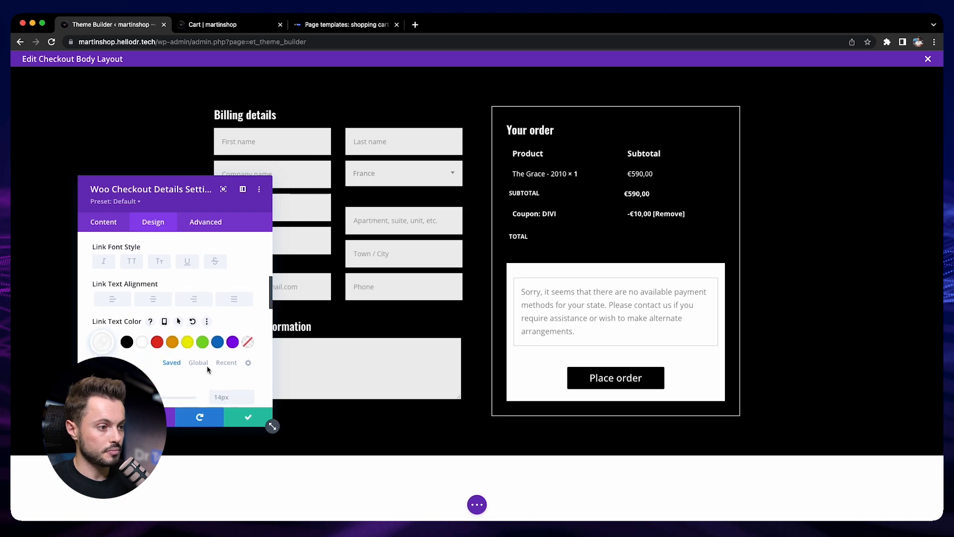
{"action": "left_click", "coordinate": [248, 420]}
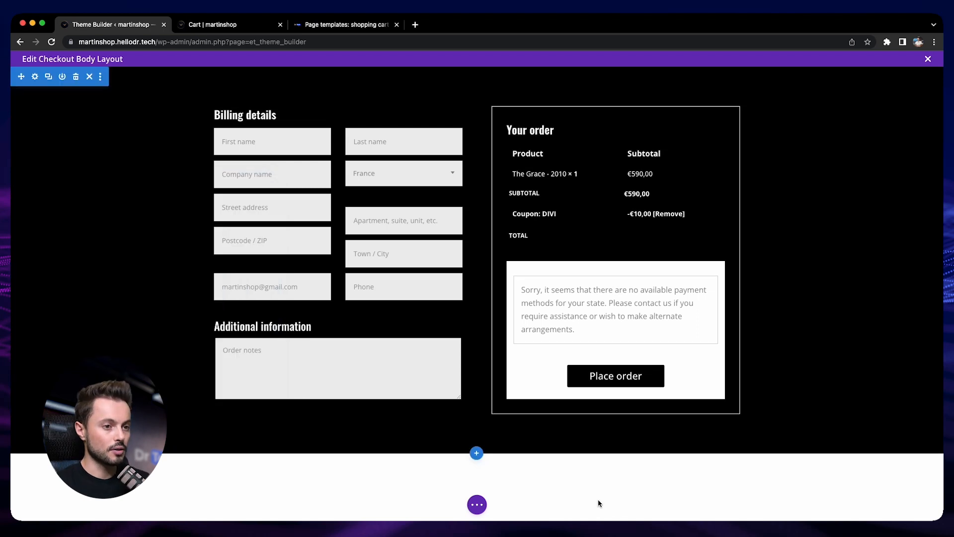
Examine the checkout body layout in tablet and phone views, then return to desktop view.
{"action": "left_click", "coordinate": [478, 505]}
{"action": "left_click", "coordinate": [105, 504]}
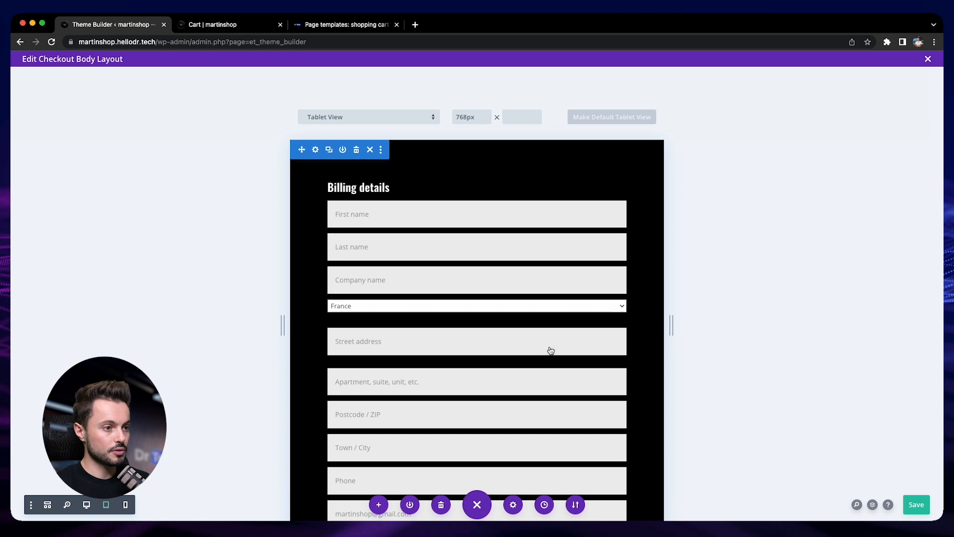
{"action": "scroll", "coordinate": [392, 271], "scroll_direction": "down", "scroll_amount": 10}
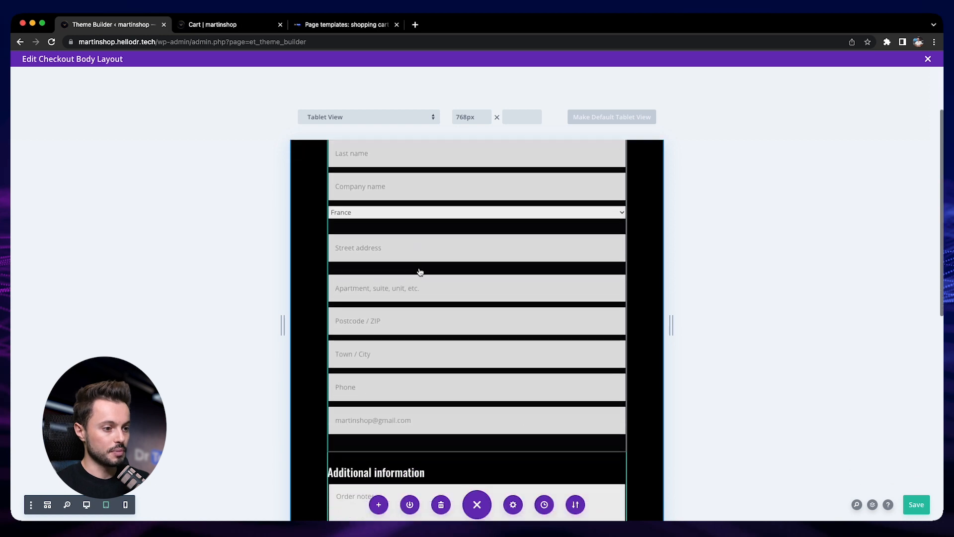
{"action": "scroll", "coordinate": [507, 326], "scroll_direction": "down", "scroll_amount": 5}
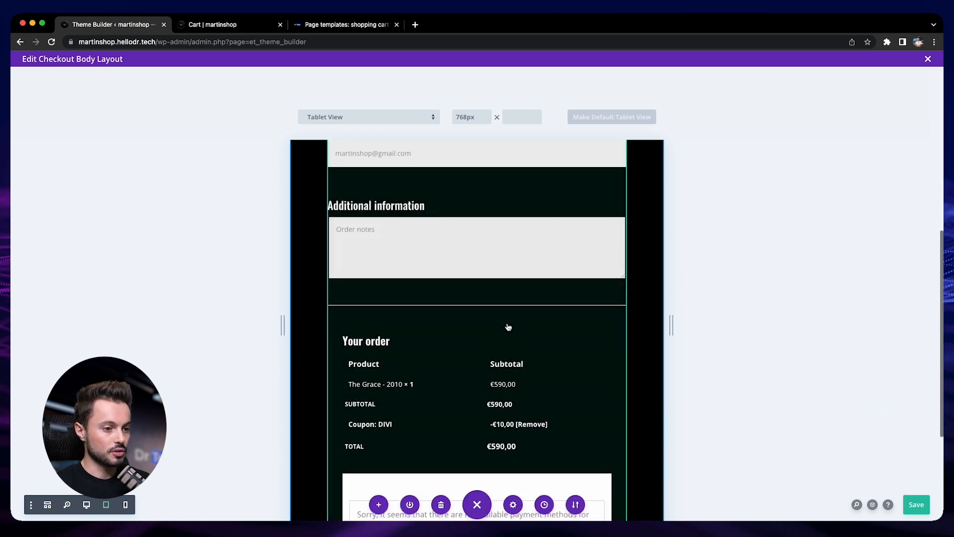
{"action": "scroll", "coordinate": [518, 349], "scroll_direction": "down", "scroll_amount": 2}
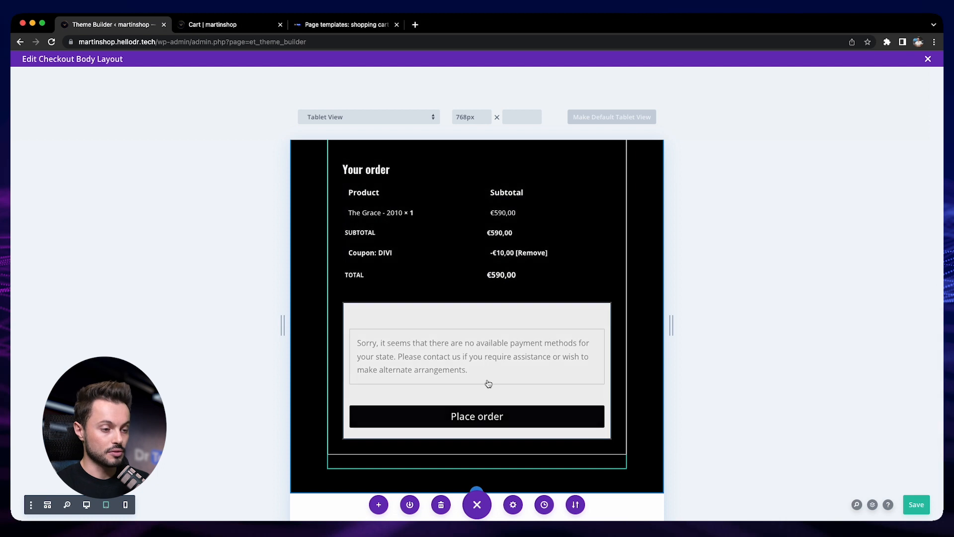
{"action": "scroll", "coordinate": [487, 379], "scroll_direction": "up", "scroll_amount": 10}
{"action": "left_click", "coordinate": [125, 504]}
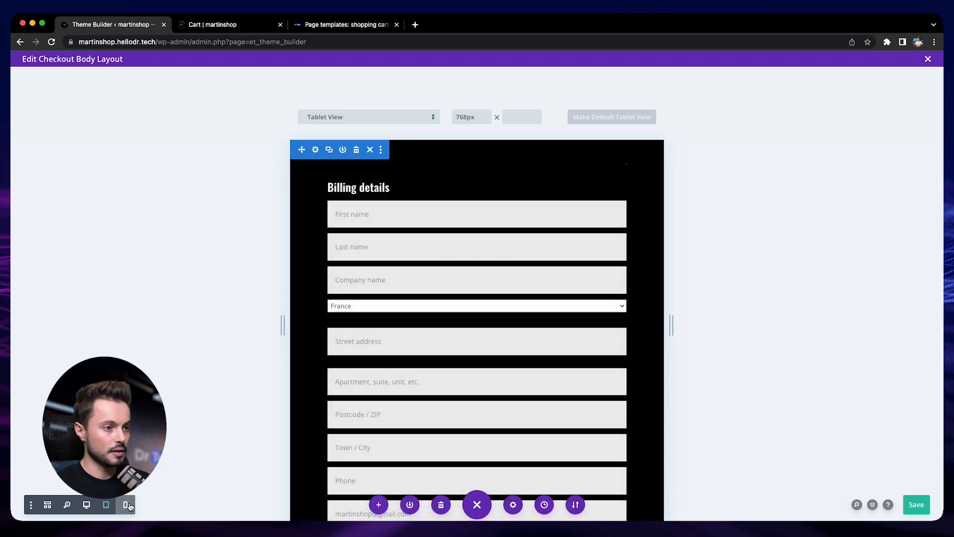
{"action": "scroll", "coordinate": [471, 362], "scroll_direction": "down", "scroll_amount": 10}
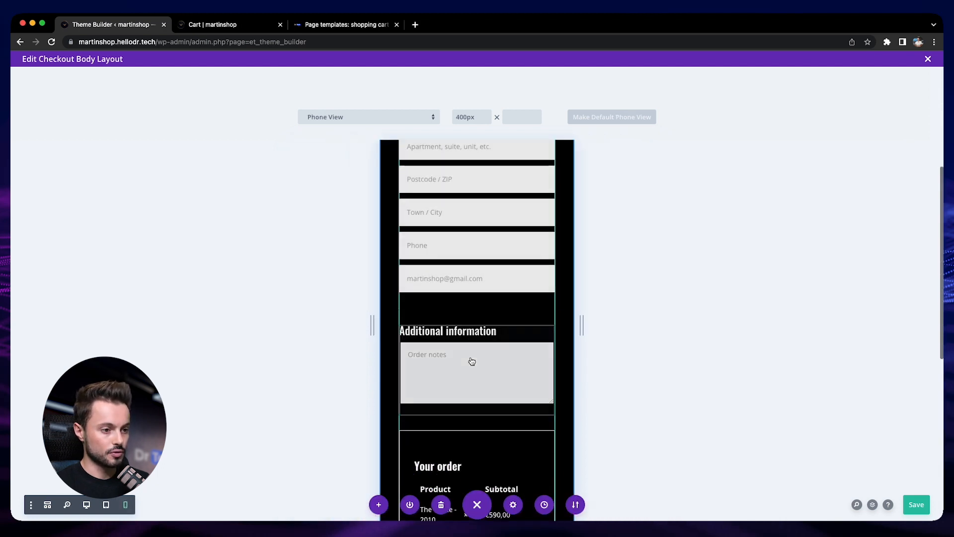
{"action": "left_click", "coordinate": [86, 504]}
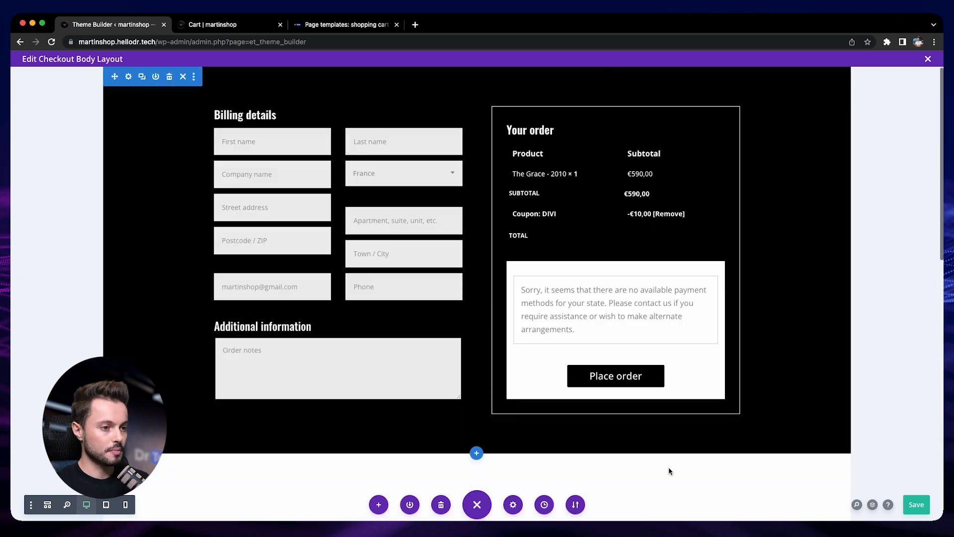
Save the checkout body layout and proceed from the store's live cart page to the checkout page.
{"action": "left_click", "coordinate": [917, 505]}
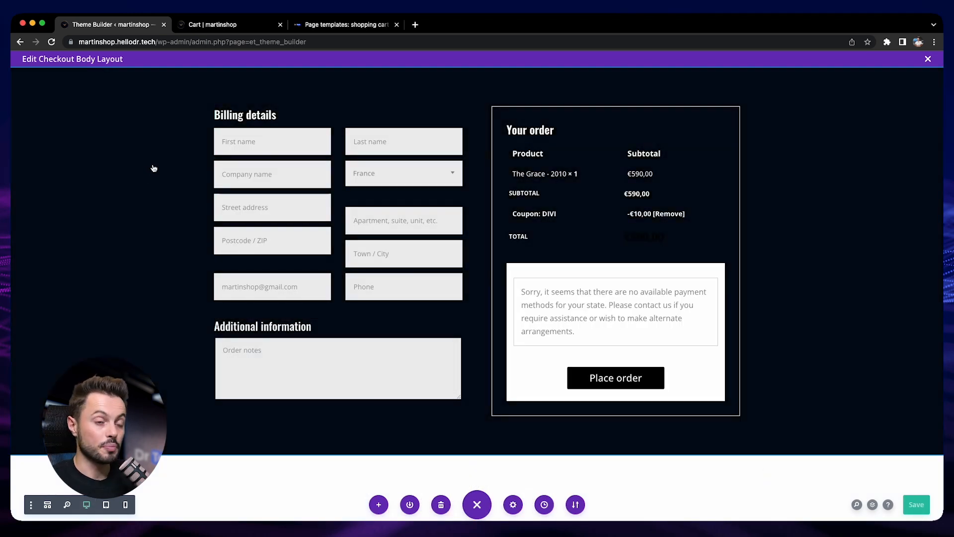
{"action": "left_click", "coordinate": [227, 27]}
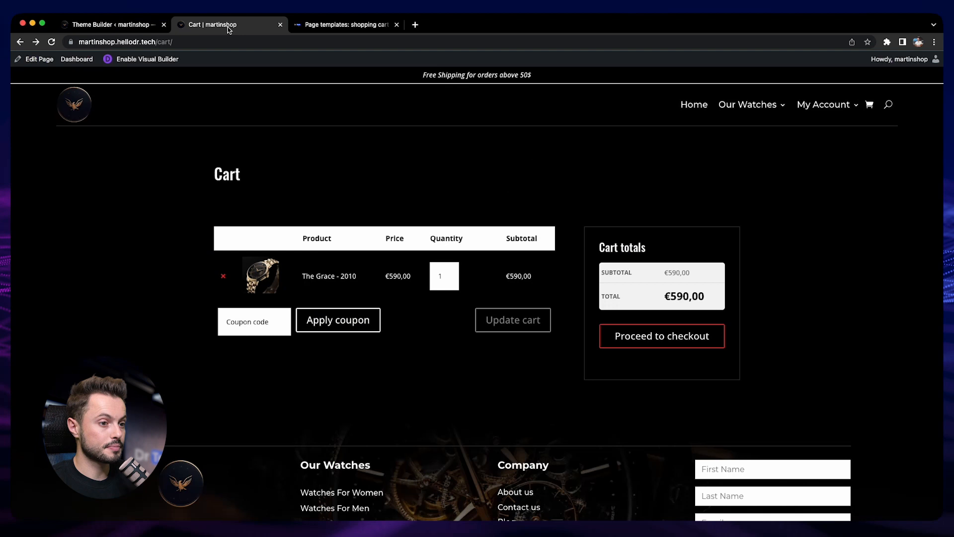
{"action": "left_click", "coordinate": [664, 339]}
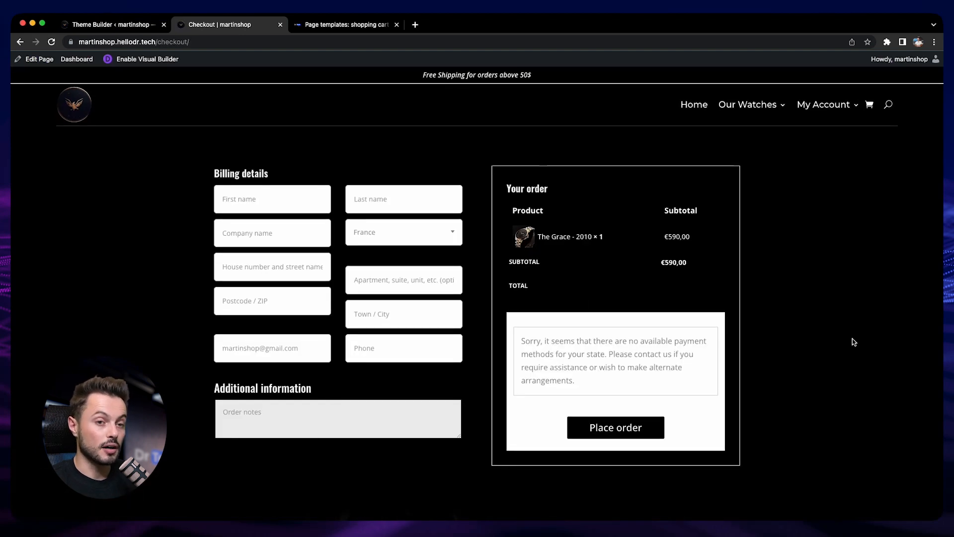
Examine the restyled live checkout page and read the payment methods notice in the order box.
{"action": "scroll", "coordinate": [830, 342], "scroll_direction": "down", "scroll_amount": 1}
{"action": "scroll", "coordinate": [830, 341], "scroll_direction": "up", "scroll_amount": 1}
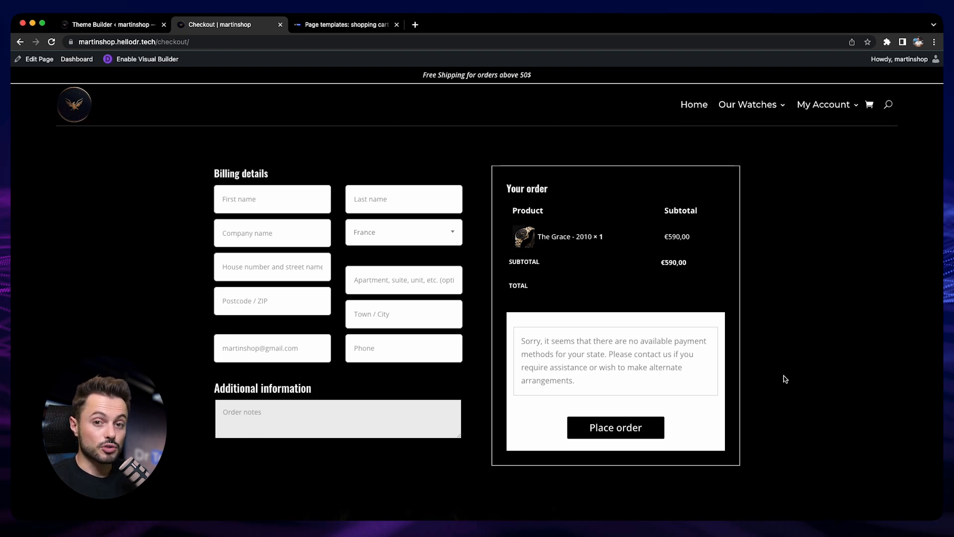
{"action": "scroll", "coordinate": [784, 379], "scroll_direction": "down", "scroll_amount": 3}
{"action": "scroll", "coordinate": [784, 379], "scroll_direction": "up", "scroll_amount": 3}
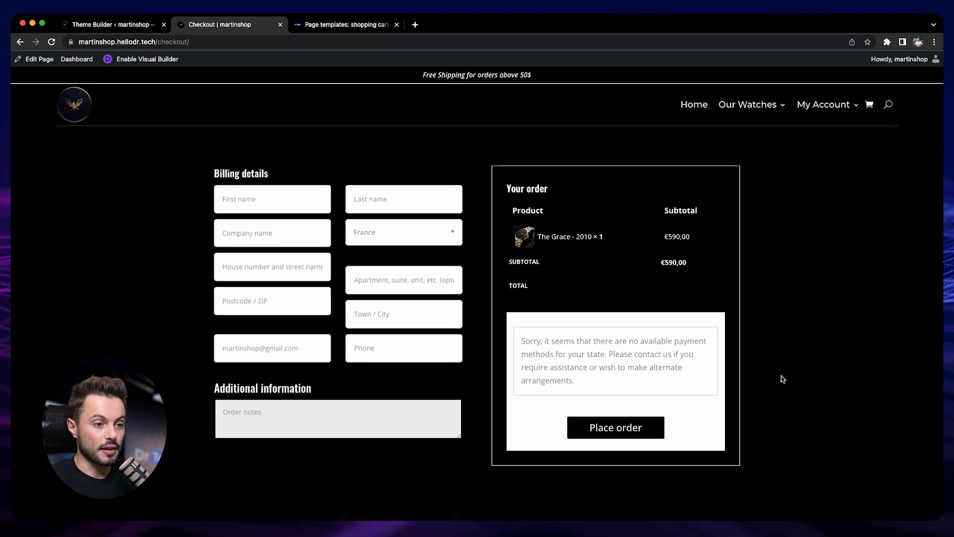
{"action": "left_click_drag", "start_coordinate": [533, 342], "coordinate": [628, 369]}
{"action": "left_click", "coordinate": [630, 369]}
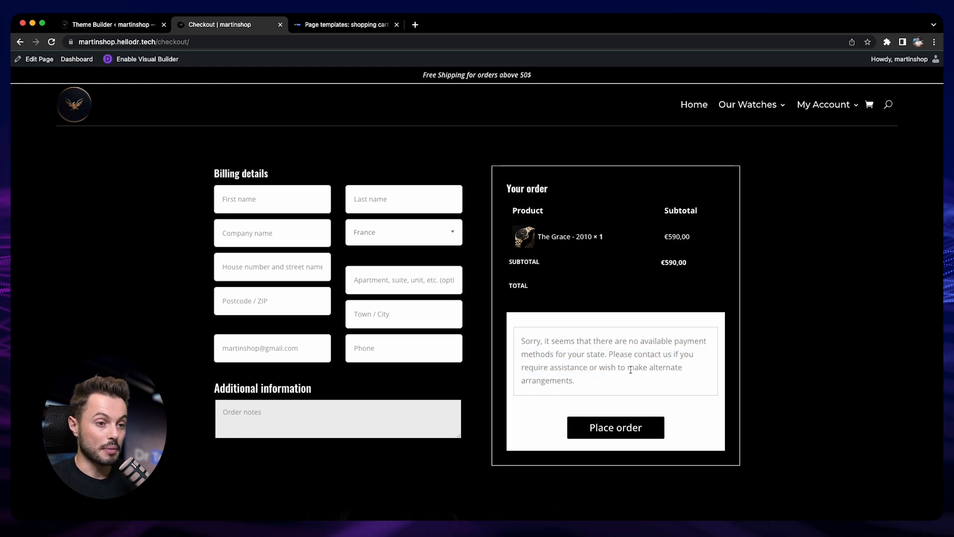